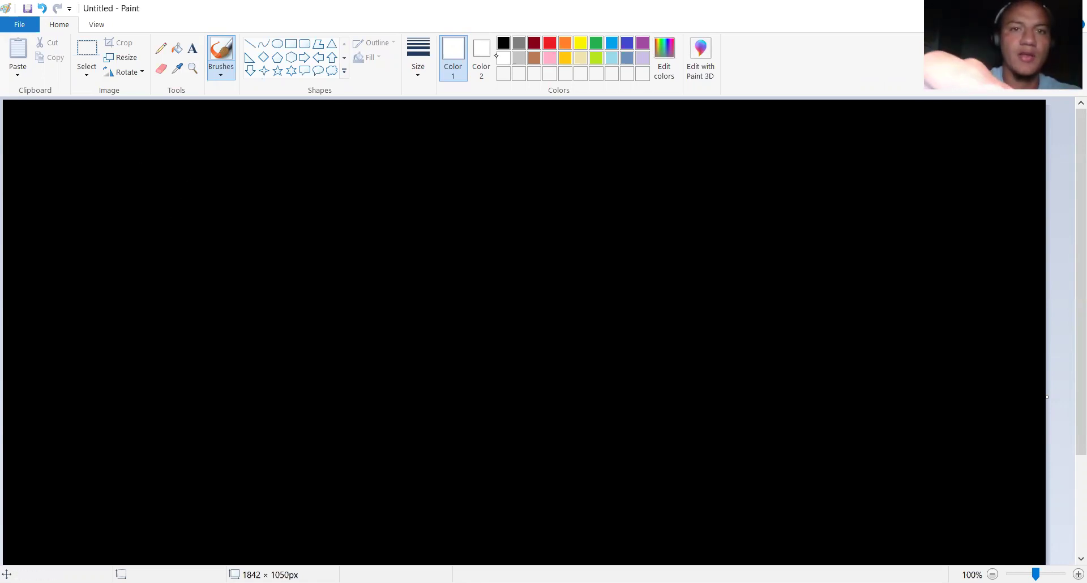
# Write 1+2+3 in white, undoing an early misplaced pair of parentheses
pyautogui.moveTo(121, 185); pyautogui.dragTo(124, 283)
pyautogui.moveTo(174, 226); pyautogui.dragTo(220, 230)
pyautogui.click(213, 211)
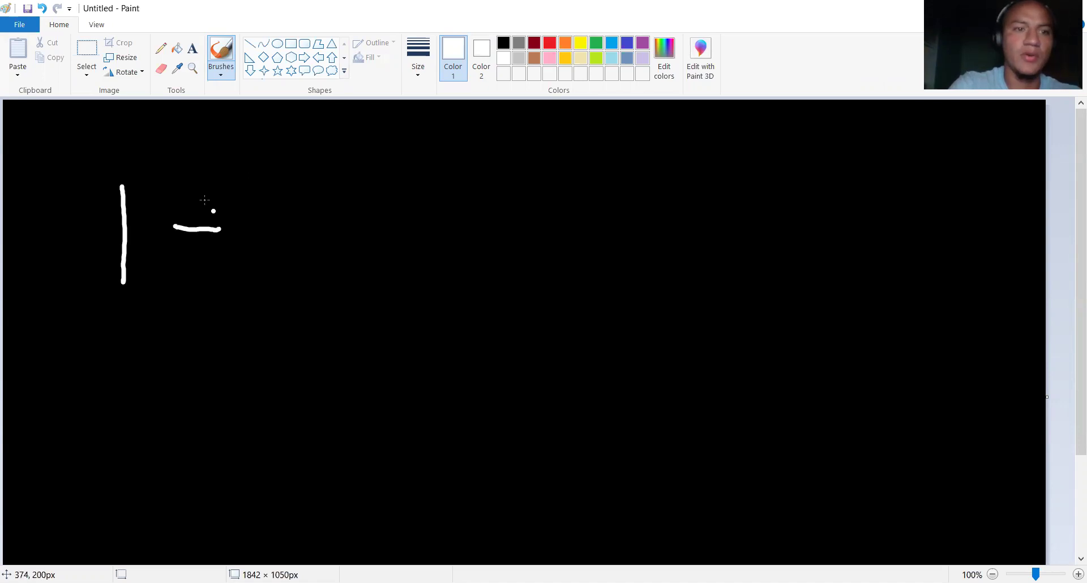
pyautogui.moveTo(191, 186); pyautogui.dragTo(186, 277)
pyautogui.moveTo(246, 197); pyautogui.dragTo(297, 250)
pyautogui.moveTo(275, 161); pyautogui.dragTo(286, 153)
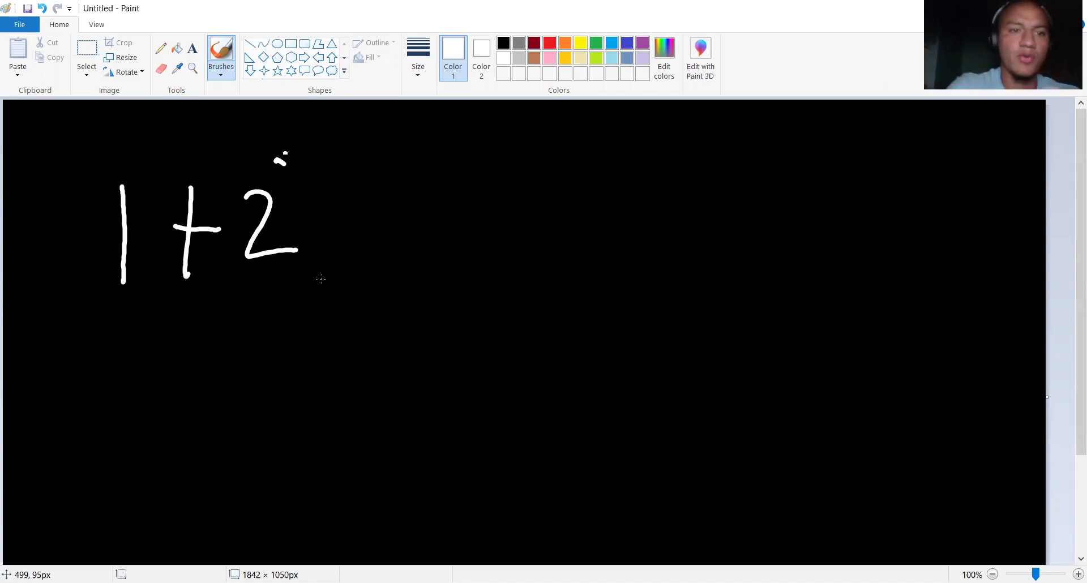
pyautogui.moveTo(321, 279); pyautogui.dragTo(292, 322)
pyautogui.moveTo(96, 148); pyautogui.dragTo(142, 365)
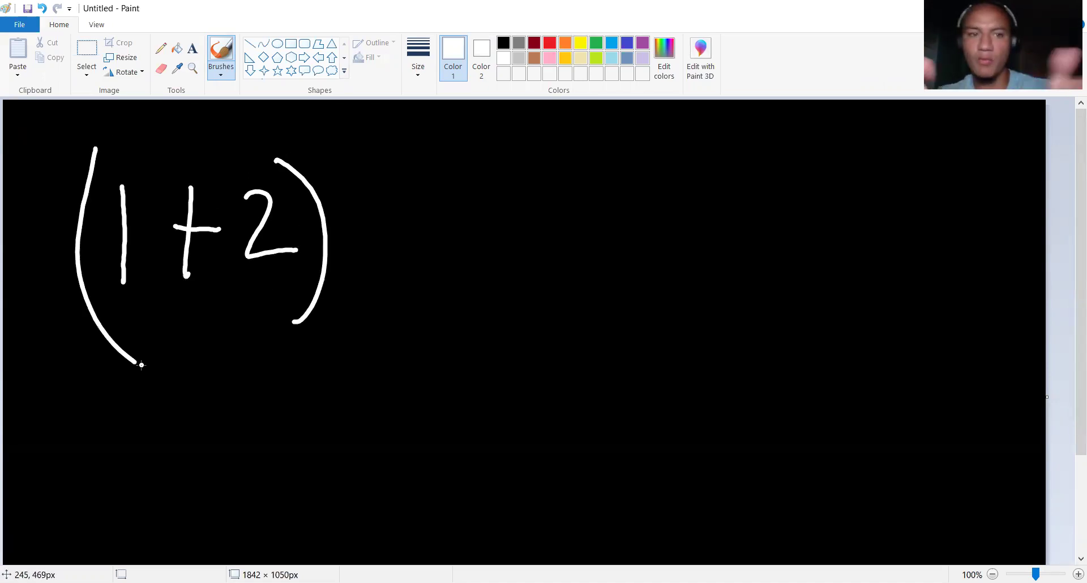
pyautogui.hotkey('ctrl', 'z')
pyautogui.hotkey('ctrl', 'z')
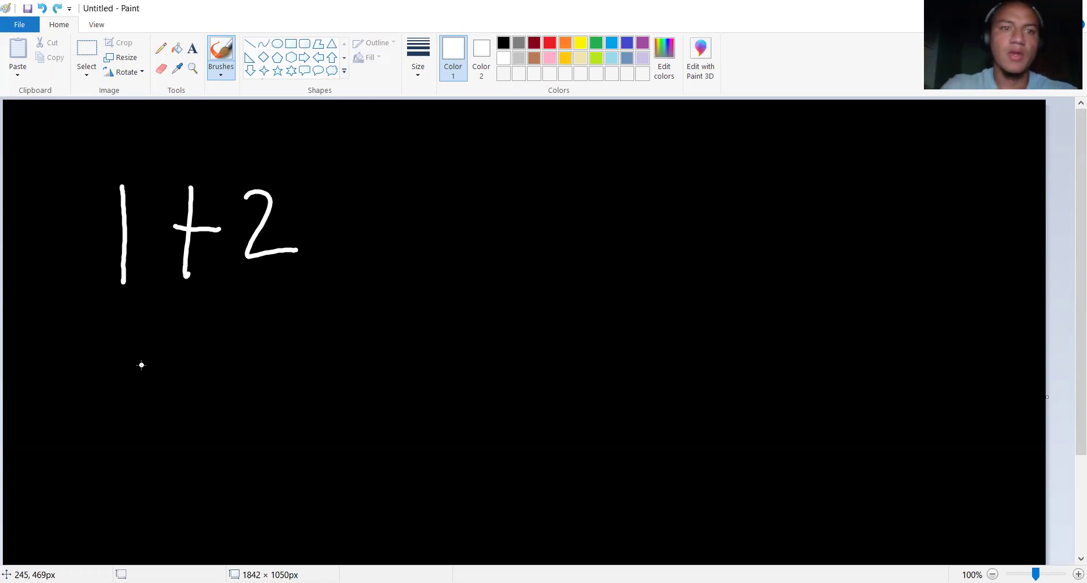
pyautogui.moveTo(325, 208); pyautogui.dragTo(401, 202)
pyautogui.moveTo(363, 160); pyautogui.dragTo(374, 256)
pyautogui.moveTo(439, 167)
pyautogui.mouseDown()
pyautogui.moveTo(460, 215)
pyautogui.moveTo(442, 293)
pyautogui.mouseUp()
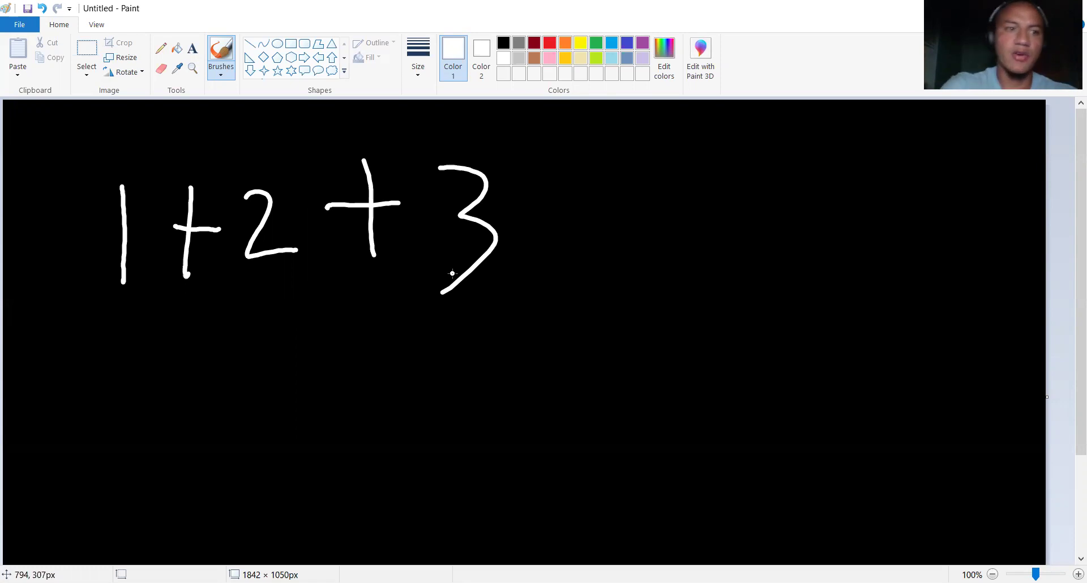
# Try parentheses around 1+2 and around 2+3, undoing each attempt
pyautogui.moveTo(91, 148); pyautogui.dragTo(125, 336)
pyautogui.moveTo(275, 127); pyautogui.dragTo(291, 313)
pyautogui.hotkey('ctrl', 'z')
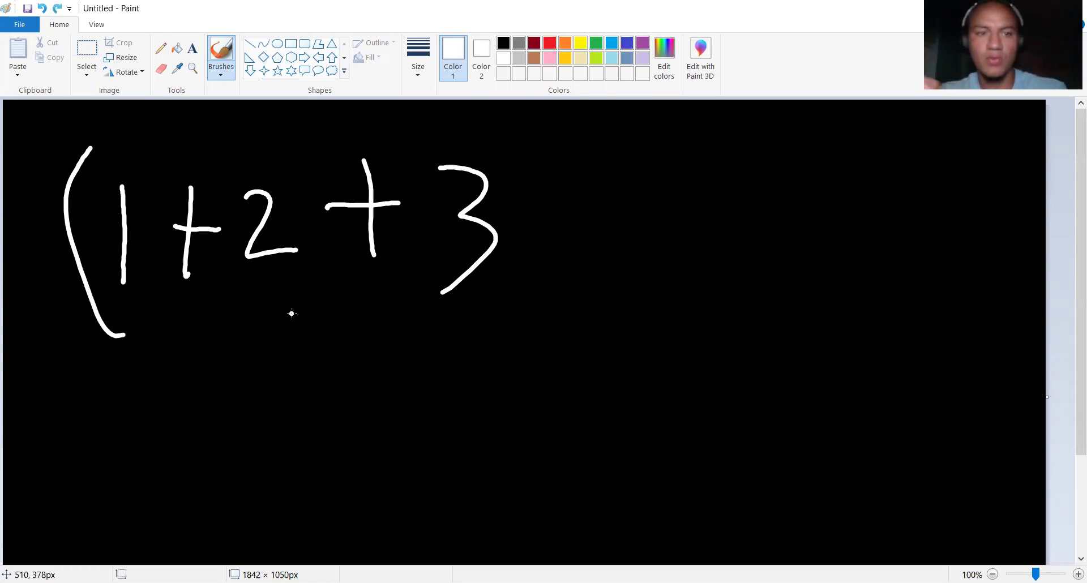
pyautogui.hotkey('ctrl', 'z')
pyautogui.moveTo(244, 130)
pyautogui.mouseDown()
pyautogui.moveTo(239, 280)
pyautogui.moveTo(278, 300)
pyautogui.mouseUp()
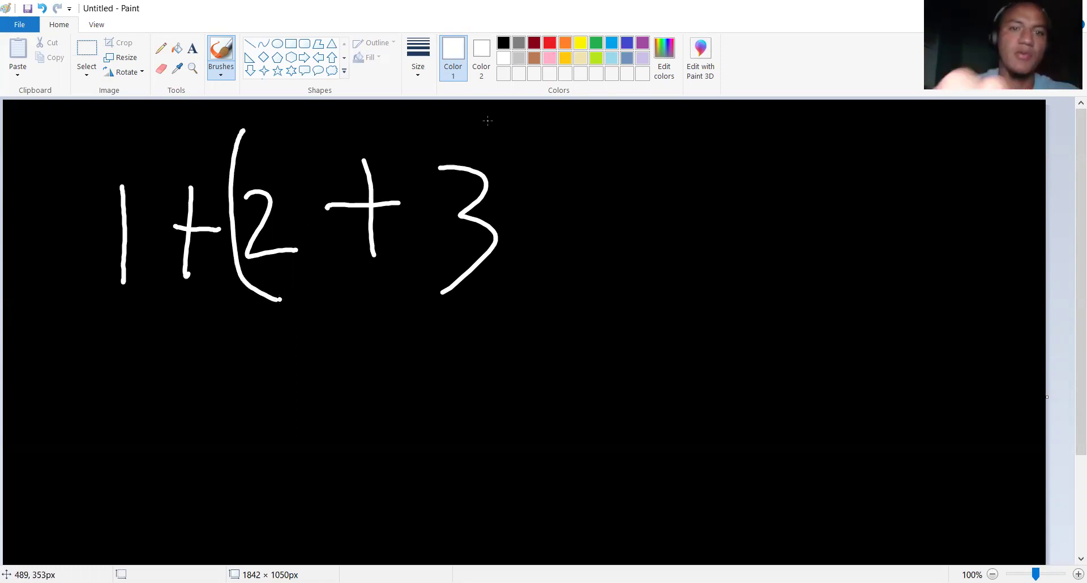
pyautogui.moveTo(498, 132); pyautogui.dragTo(508, 136)
pyautogui.moveTo(537, 149); pyautogui.dragTo(516, 335)
pyautogui.hotkey('ctrl', 'z')
pyautogui.moveTo(496, 124)
pyautogui.mouseDown()
pyautogui.moveTo(542, 215)
pyautogui.moveTo(510, 341)
pyautogui.mouseUp()
pyautogui.hotkey('ctrl', 'z')
pyautogui.hotkey('ctrl', 'z')
pyautogui.hotkey('ctrl', 'z')
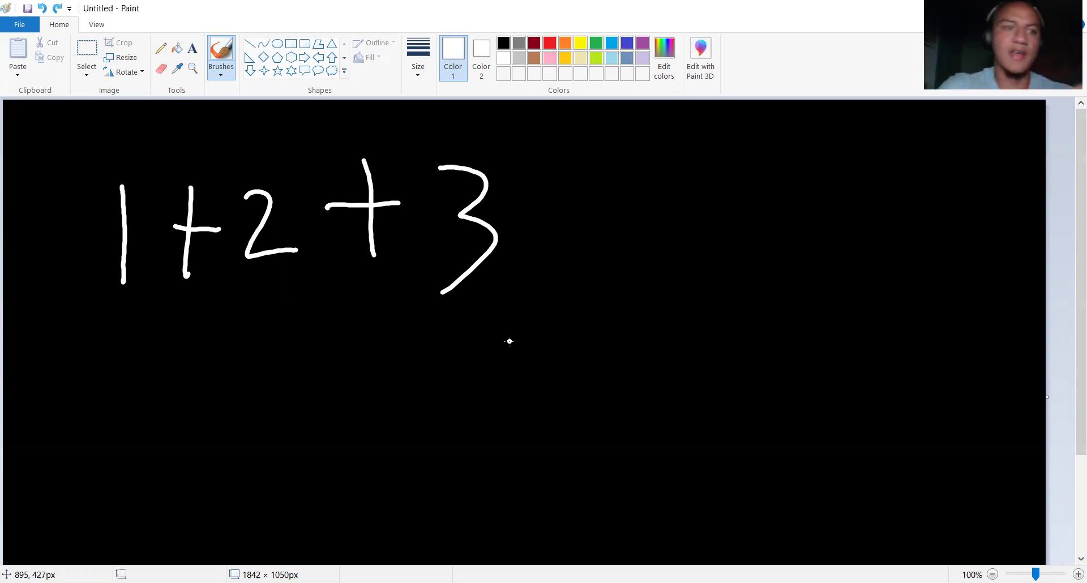
# Bracket the left side as (1+2)+3 and add an equals sign
pyautogui.moveTo(81, 153)
pyautogui.mouseDown()
pyautogui.moveTo(87, 317)
pyautogui.moveTo(118, 359)
pyautogui.mouseUp()
pyautogui.moveTo(265, 146); pyautogui.dragTo(289, 313)
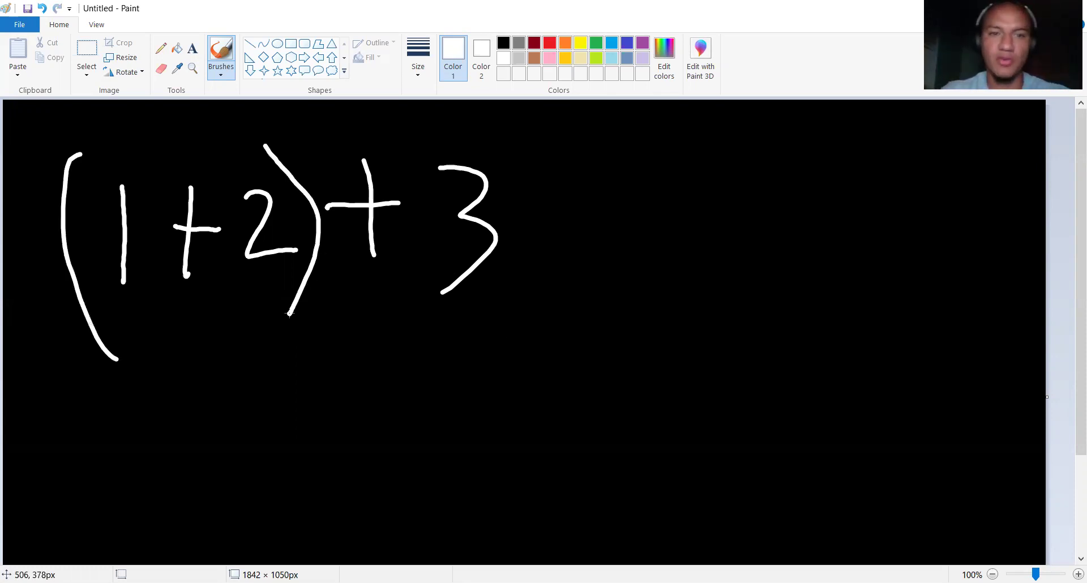
pyautogui.moveTo(551, 196); pyautogui.dragTo(611, 196)
pyautogui.moveTo(565, 234); pyautogui.dragTo(626, 239)
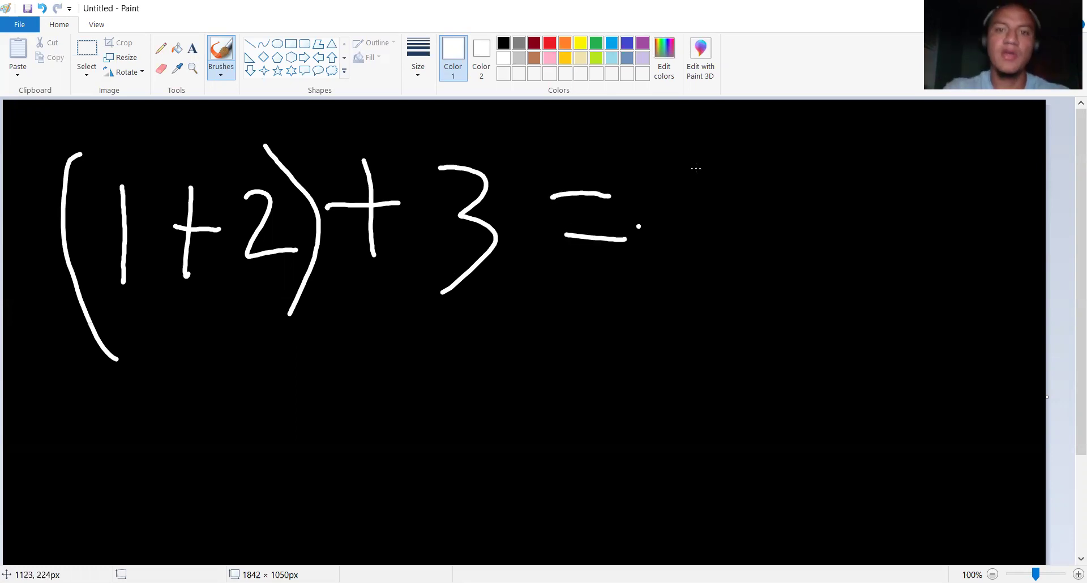
# Write the right side 1+(2+3) after the equals sign
pyautogui.moveTo(700, 161); pyautogui.dragTo(701, 287)
pyautogui.moveTo(764, 210); pyautogui.dragTo(805, 208)
pyautogui.moveTo(788, 169); pyautogui.dragTo(780, 280)
pyautogui.moveTo(834, 192)
pyautogui.mouseDown()
pyautogui.moveTo(868, 258)
pyautogui.moveTo(940, 231)
pyautogui.mouseUp()
pyautogui.moveTo(928, 213); pyautogui.dragTo(936, 271)
pyautogui.moveTo(967, 216)
pyautogui.mouseDown()
pyautogui.moveTo(985, 214)
pyautogui.moveTo(967, 265)
pyautogui.mouseUp()
pyautogui.moveTo(1017, 193); pyautogui.dragTo(992, 292)
pyautogui.moveTo(840, 145); pyautogui.dragTo(837, 335)
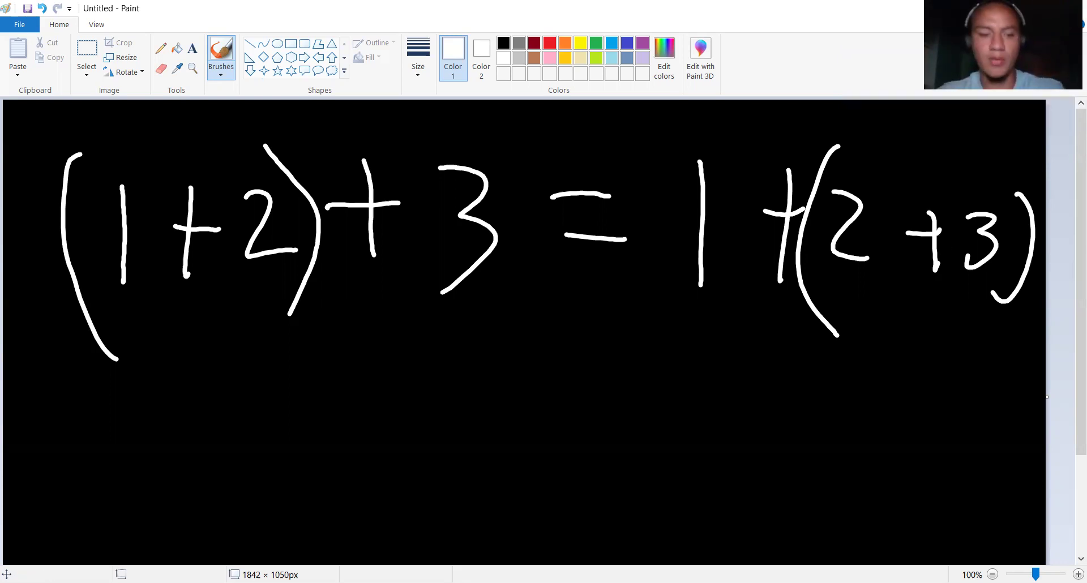
# Clear the canvas and write 5+3−2, replacing an initial 5+6−1
pyautogui.hotkey('ctrl', 'z')
pyautogui.hotkey('ctrl', 'z')
pyautogui.hotkey('ctrl', 'z')
pyautogui.hotkey('ctrl', 'z')
pyautogui.hotkey('ctrl', 'z')
pyautogui.hotkey('ctrl', 'z')
pyautogui.hotkey('ctrl', 'z')
pyautogui.hotkey('ctrl', 'z')
pyautogui.hotkey('ctrl', 'z')
pyautogui.hotkey('ctrl', 'z')
pyautogui.hotkey('ctrl', 'z')
pyautogui.hotkey('ctrl', 'z')
pyautogui.hotkey('ctrl', 'z')
pyautogui.hotkey('ctrl', 'z')
pyautogui.hotkey('ctrl', 'z')
pyautogui.hotkey('ctrl', 'z')
pyautogui.hotkey('ctrl', 'z')
pyautogui.hotkey('ctrl', 'z')
pyautogui.hotkey('ctrl', 'z')
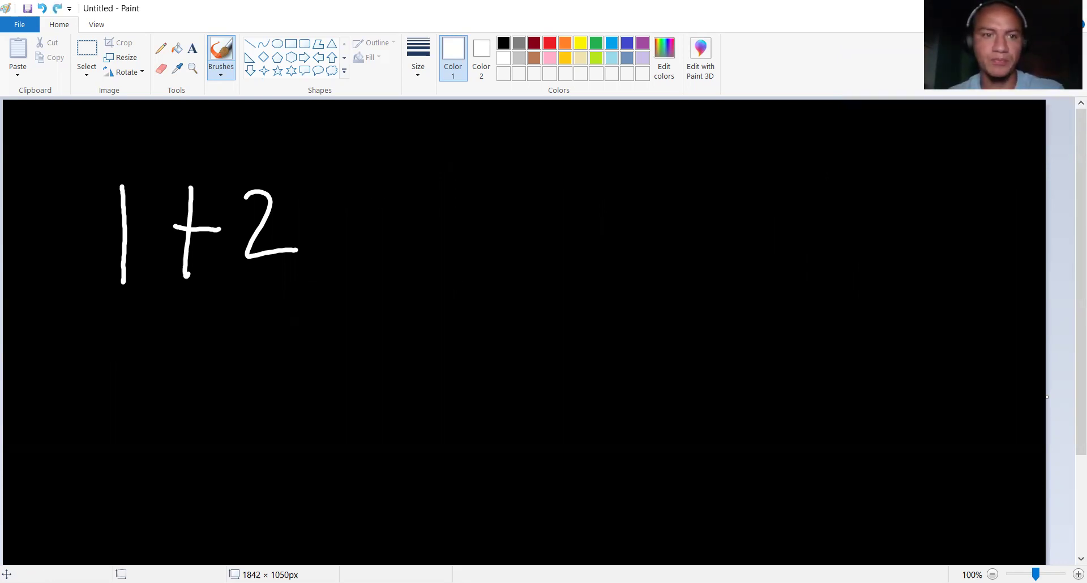
pyautogui.hotkey('ctrl', 'z')
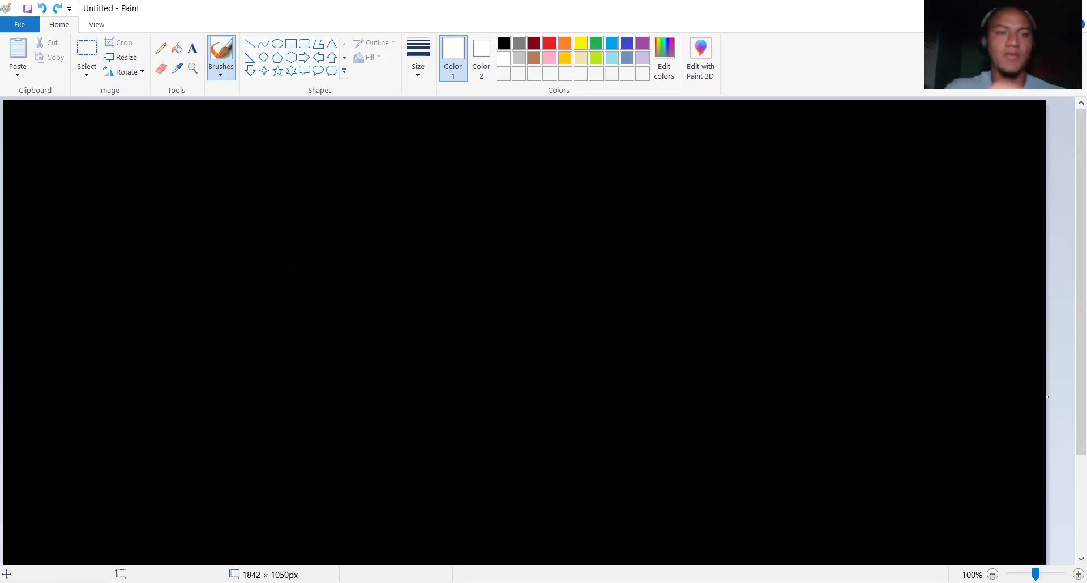
pyautogui.click(113, 182)
pyautogui.moveTo(148, 179); pyautogui.dragTo(100, 268)
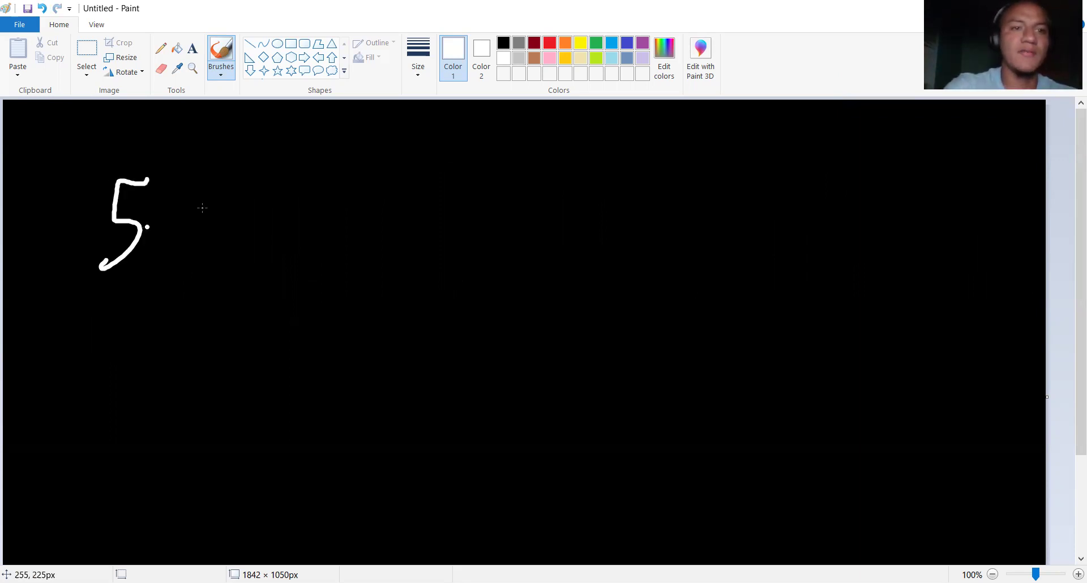
pyautogui.moveTo(186, 223); pyautogui.dragTo(238, 226)
pyautogui.moveTo(214, 192); pyautogui.dragTo(207, 275)
pyautogui.moveTo(292, 189)
pyautogui.mouseDown()
pyautogui.moveTo(268, 243)
pyautogui.moveTo(360, 226)
pyautogui.mouseUp()
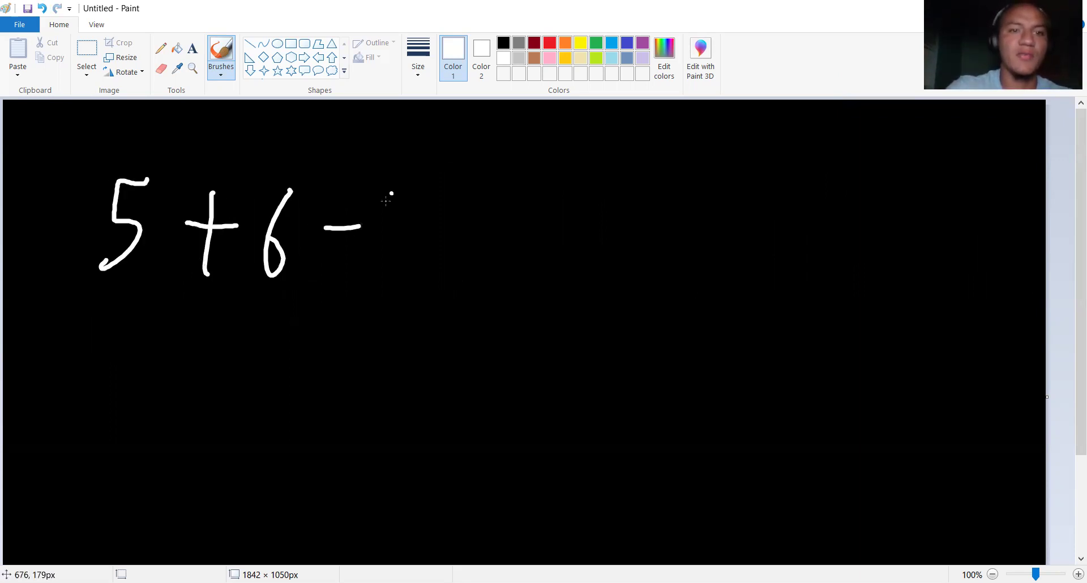
pyautogui.moveTo(392, 193); pyautogui.dragTo(399, 271)
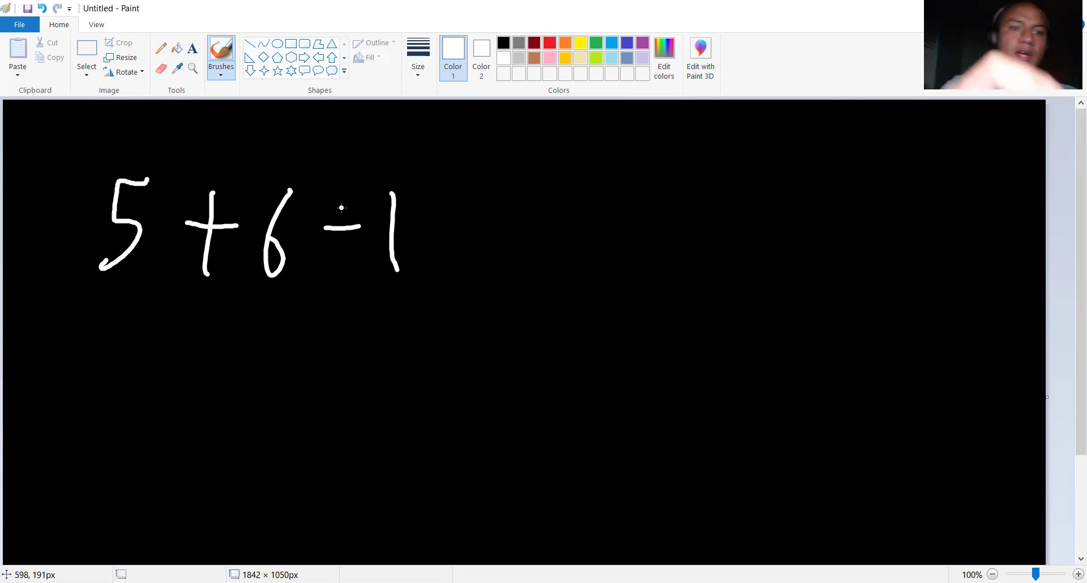
pyautogui.hotkey('ctrl', 'z')
pyautogui.hotkey('ctrl', 'z')
pyautogui.hotkey('ctrl', 'z')
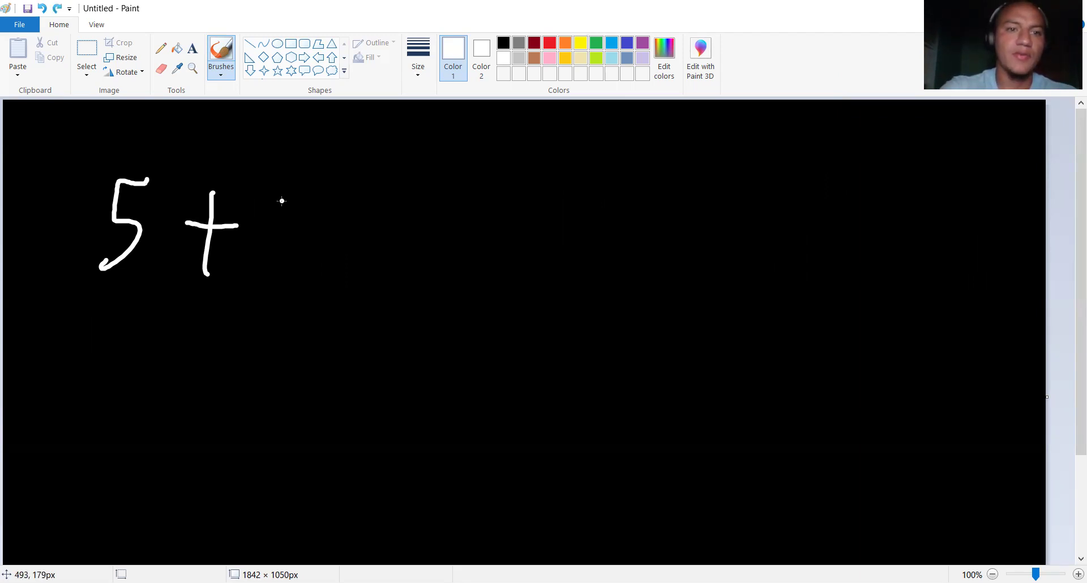
pyautogui.moveTo(284, 193); pyautogui.dragTo(287, 259)
pyautogui.moveTo(353, 221)
pyautogui.mouseDown()
pyautogui.moveTo(394, 215)
pyautogui.moveTo(458, 250)
pyautogui.mouseUp()
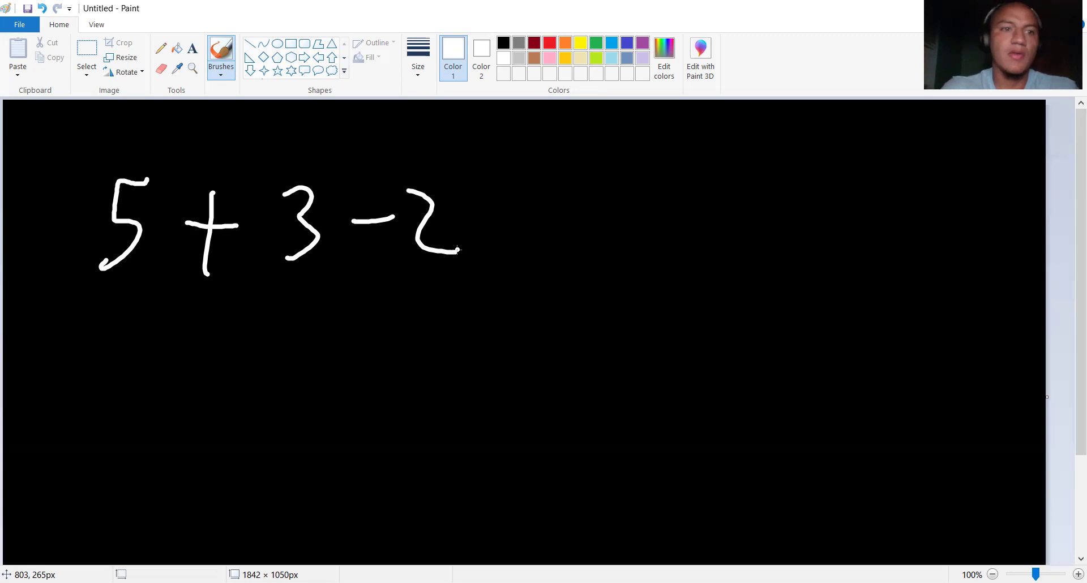
# Try brackets around 5+3 and 3−2, then undo back to just '5 −'
pyautogui.moveTo(95, 156)
pyautogui.mouseDown()
pyautogui.moveTo(79, 272)
pyautogui.moveTo(103, 302)
pyautogui.mouseUp()
pyautogui.moveTo(305, 142); pyautogui.dragTo(319, 301)
pyautogui.hotkey('ctrl', 'z')
pyautogui.hotkey('ctrl', 'z')
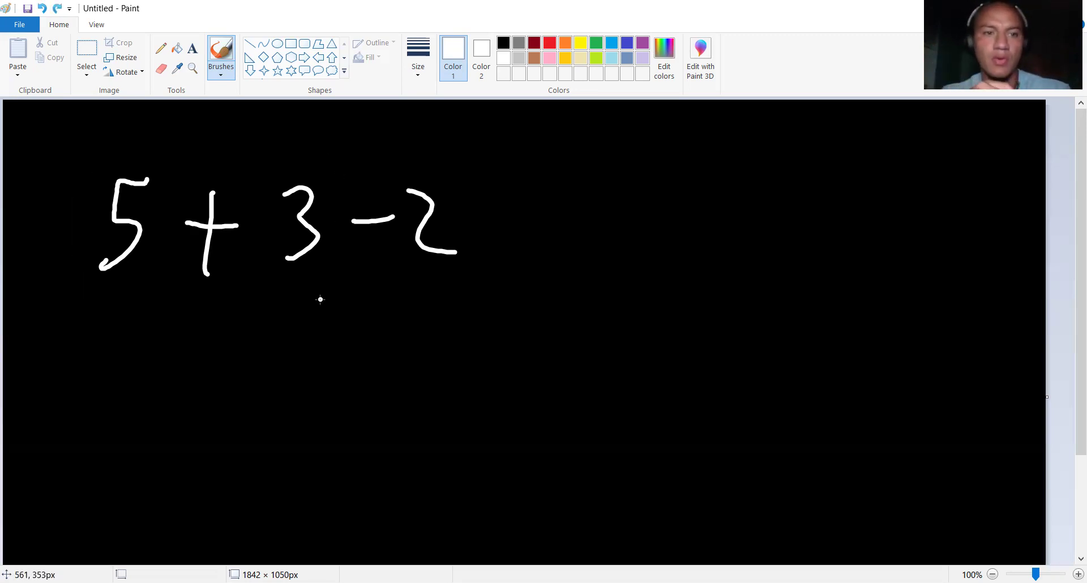
pyautogui.moveTo(256, 152)
pyautogui.mouseDown()
pyautogui.moveTo(277, 299)
pyautogui.moveTo(313, 334)
pyautogui.mouseUp()
pyautogui.moveTo(455, 145)
pyautogui.mouseDown()
pyautogui.moveTo(496, 238)
pyautogui.moveTo(479, 312)
pyautogui.mouseUp()
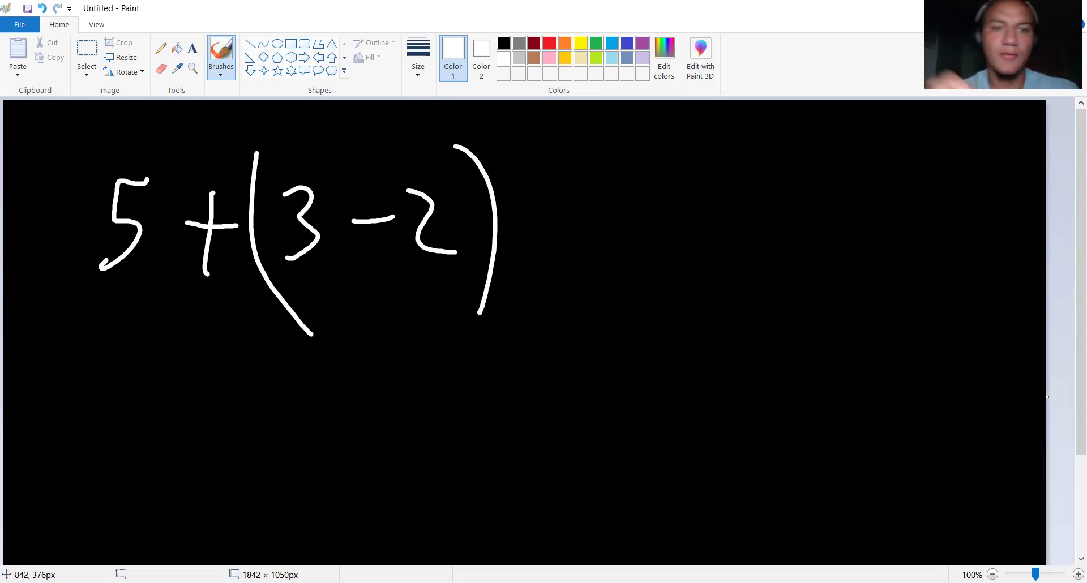
pyautogui.hotkey('ctrl', 'z')
pyautogui.hotkey('ctrl', 'z')
pyautogui.hotkey('ctrl', 'z')
pyautogui.hotkey('ctrl', 'z')
pyautogui.hotkey('ctrl', 'z')
pyautogui.hotkey('ctrl', 'z')
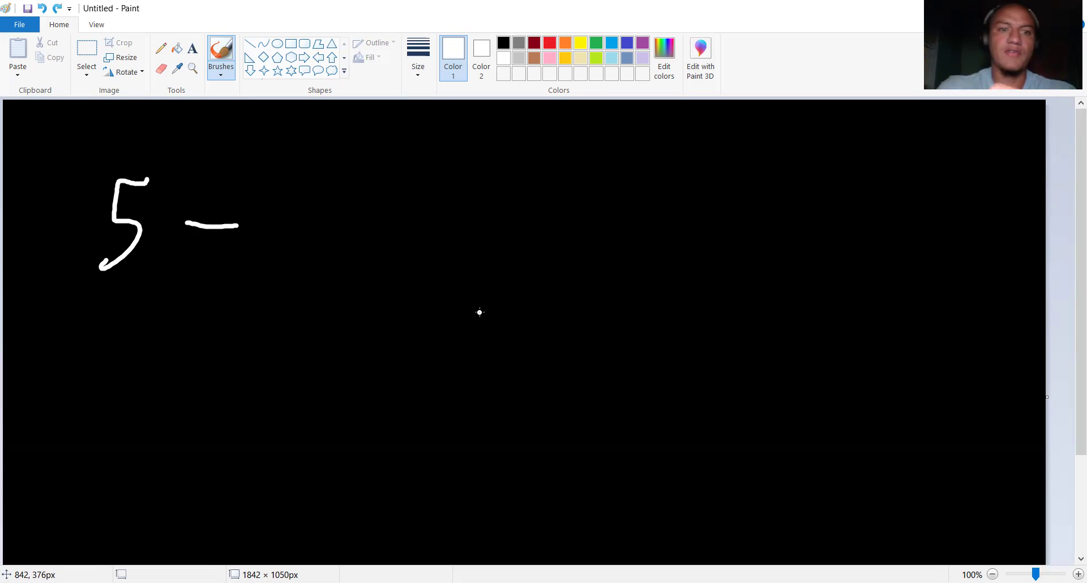
# Complete 5−3−2 and bracket it as (5−3)−2
pyautogui.moveTo(274, 196)
pyautogui.mouseDown()
pyautogui.moveTo(282, 187)
pyautogui.moveTo(276, 283)
pyautogui.mouseUp()
pyautogui.moveTo(351, 224); pyautogui.dragTo(403, 229)
pyautogui.moveTo(425, 196)
pyautogui.mouseDown()
pyautogui.moveTo(456, 204)
pyautogui.moveTo(486, 280)
pyautogui.mouseUp()
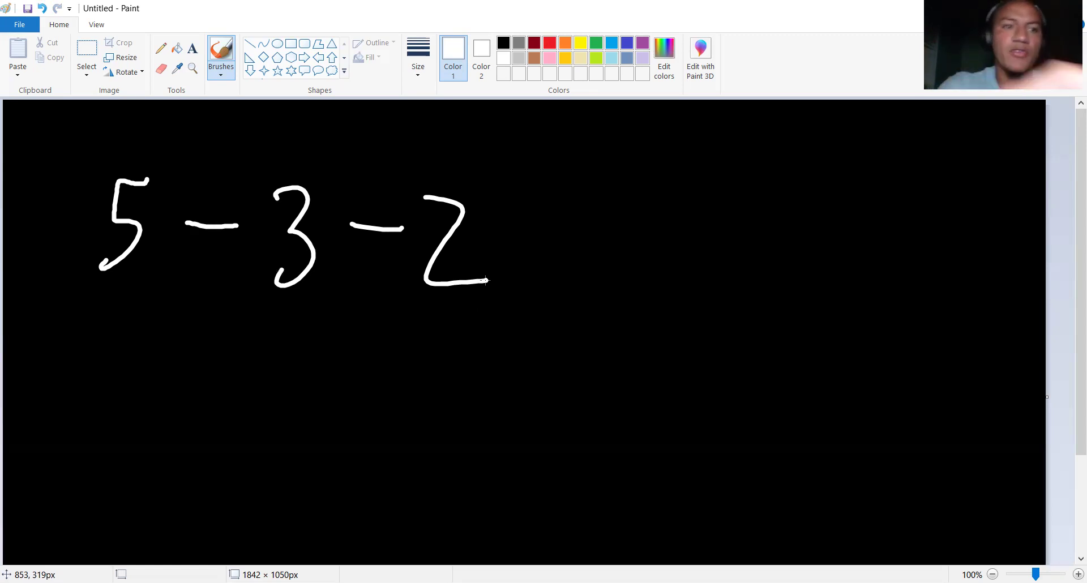
pyautogui.moveTo(88, 145)
pyautogui.mouseDown()
pyautogui.moveTo(60, 273)
pyautogui.moveTo(99, 320)
pyautogui.mouseUp()
pyautogui.moveTo(285, 140); pyautogui.dragTo(311, 314)
# Add ≠ 5−(3−2) on the right, then undo the strokes back to 5−3−2
pyautogui.moveTo(551, 225); pyautogui.dragTo(609, 230)
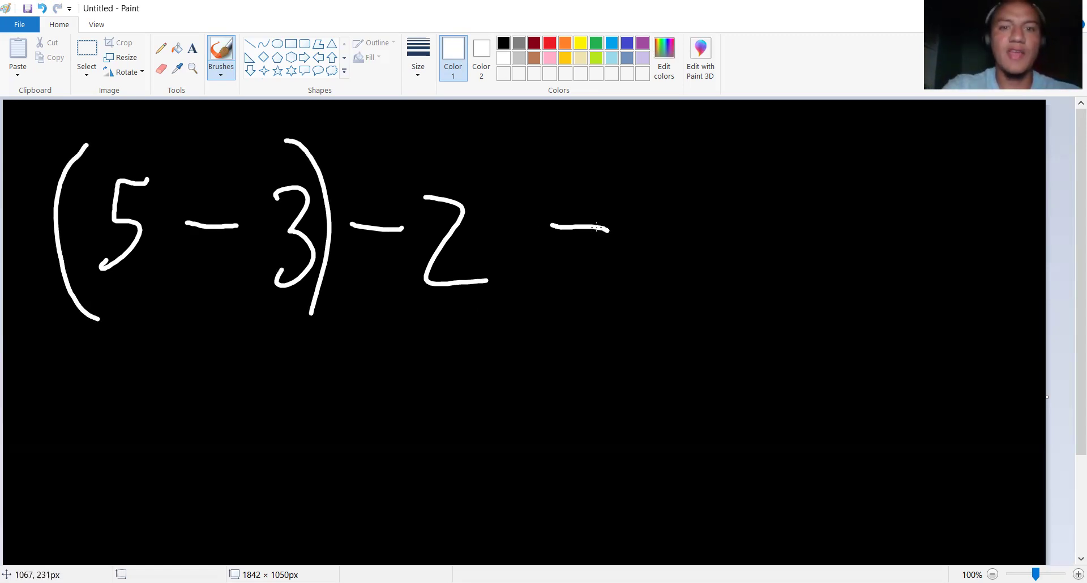
pyautogui.moveTo(562, 258); pyautogui.dragTo(615, 260)
pyautogui.moveTo(607, 181); pyautogui.dragTo(558, 307)
pyautogui.moveTo(735, 196)
pyautogui.mouseDown()
pyautogui.moveTo(681, 196)
pyautogui.moveTo(677, 299)
pyautogui.mouseUp()
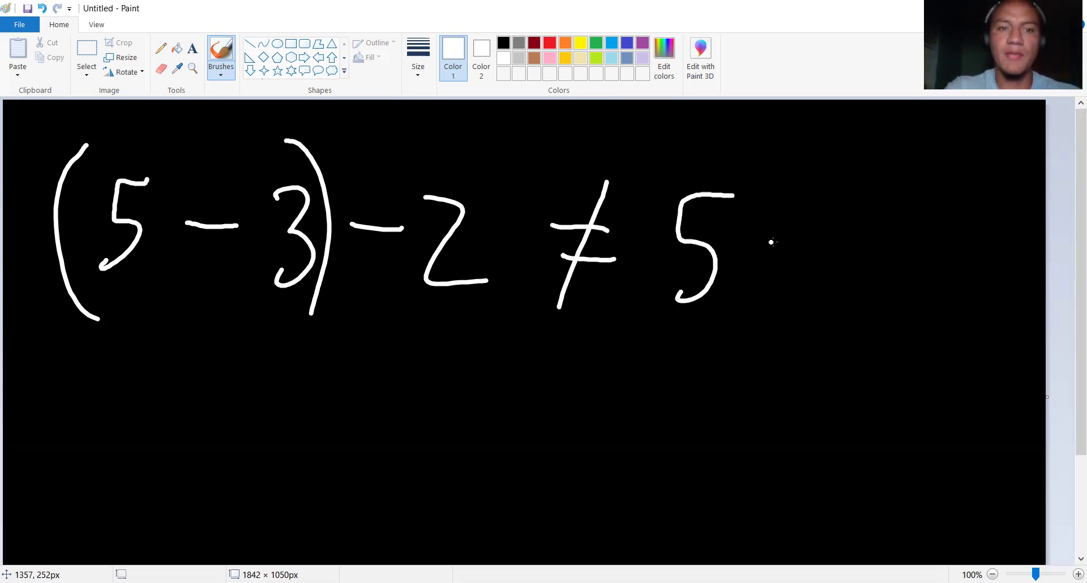
pyautogui.moveTo(777, 242); pyautogui.dragTo(808, 239)
pyautogui.moveTo(848, 207)
pyautogui.mouseDown()
pyautogui.moveTo(867, 276)
pyautogui.moveTo(841, 287)
pyautogui.mouseUp()
pyautogui.moveTo(927, 241); pyautogui.dragTo(956, 242)
pyautogui.moveTo(986, 208); pyautogui.dragTo(1013, 278)
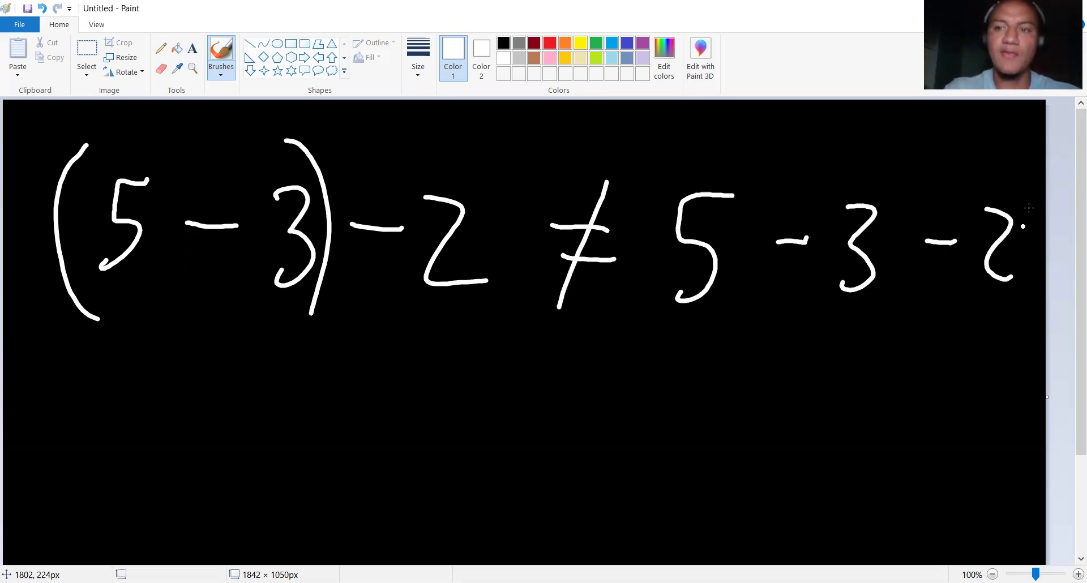
pyautogui.moveTo(1023, 181)
pyautogui.mouseDown()
pyautogui.moveTo(1046, 243)
pyautogui.moveTo(1016, 337)
pyautogui.mouseUp()
pyautogui.moveTo(854, 173); pyautogui.dragTo(857, 344)
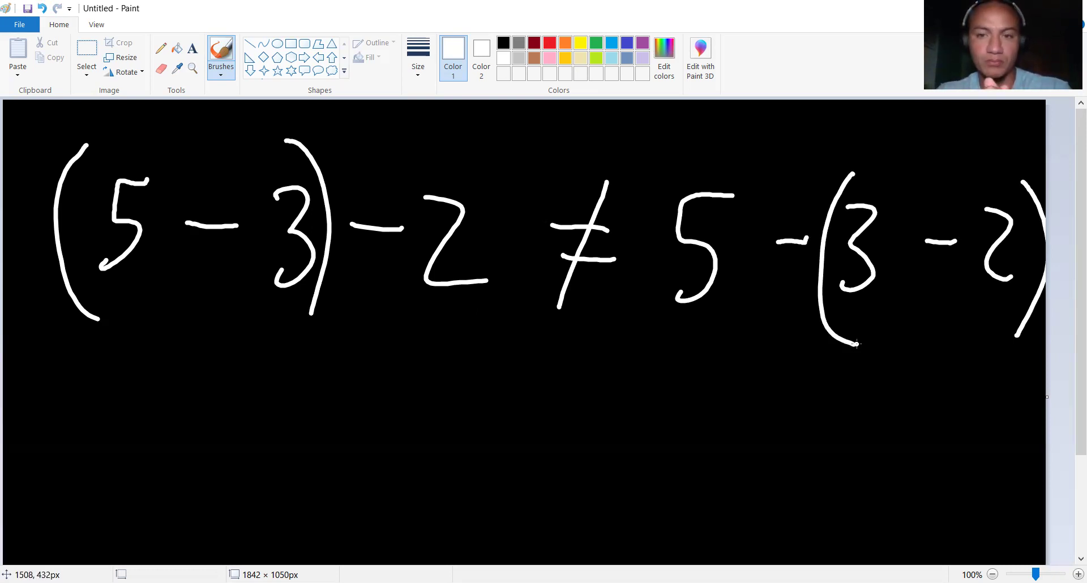
pyautogui.hotkey('ctrl', 'z')
pyautogui.hotkey('ctrl', 'z')
pyautogui.hotkey('ctrl', 'z')
pyautogui.hotkey('ctrl', 'z')
pyautogui.hotkey('ctrl', 'z')
pyautogui.hotkey('ctrl', 'z')
pyautogui.hotkey('ctrl', 'z')
pyautogui.hotkey('ctrl', 'z')
pyautogui.hotkey('ctrl', 'z')
pyautogui.hotkey('ctrl', 'z')
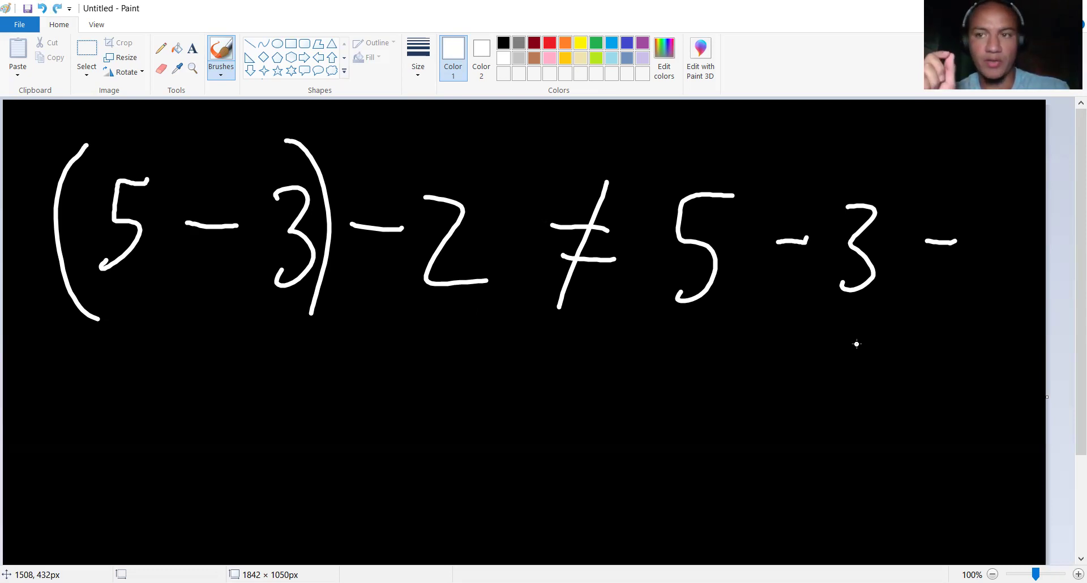
pyautogui.hotkey('ctrl', 'z')
pyautogui.hotkey('ctrl', 'z')
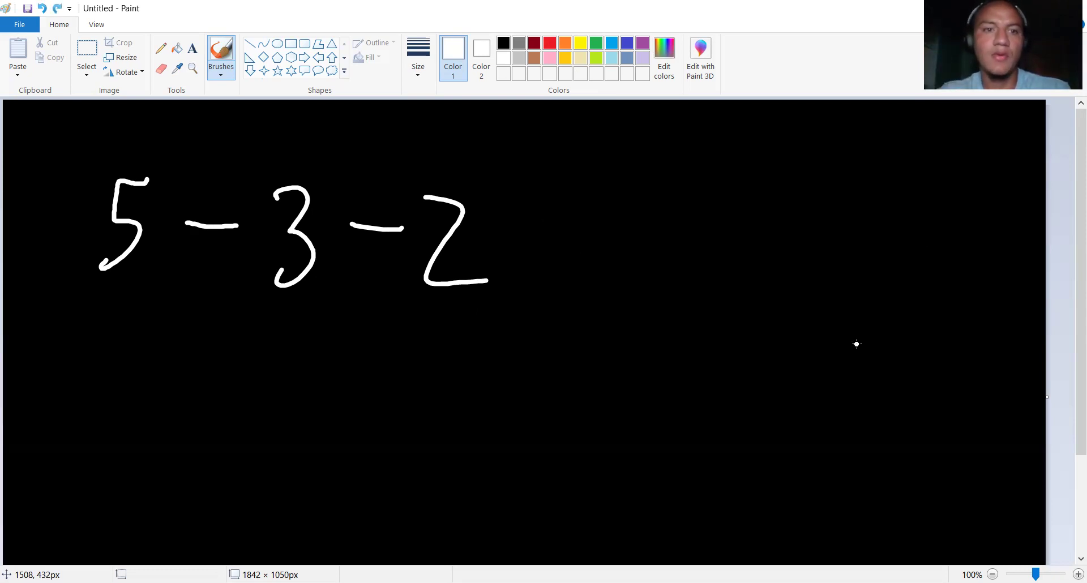
# Clear the canvas and write a + b = b + a across the top
pyautogui.hotkey('ctrl', 'z')
pyautogui.hotkey('ctrl', 'z')
pyautogui.hotkey('ctrl', 'z')
pyautogui.hotkey('ctrl', 'z')
pyautogui.hotkey('ctrl', 'z')
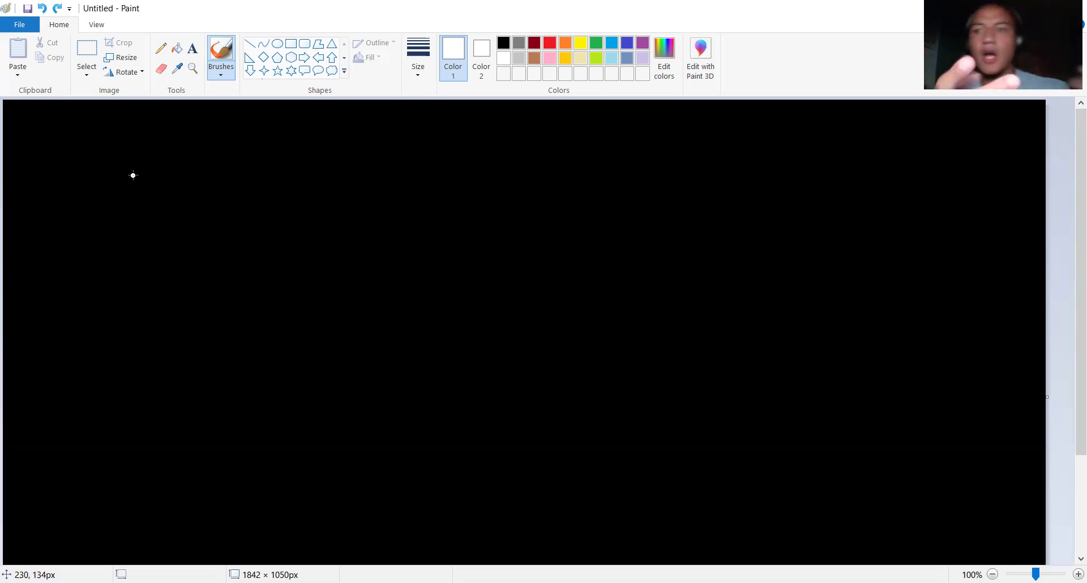
pyautogui.moveTo(202, 173)
pyautogui.mouseDown()
pyautogui.moveTo(177, 226)
pyautogui.moveTo(221, 222)
pyautogui.mouseUp()
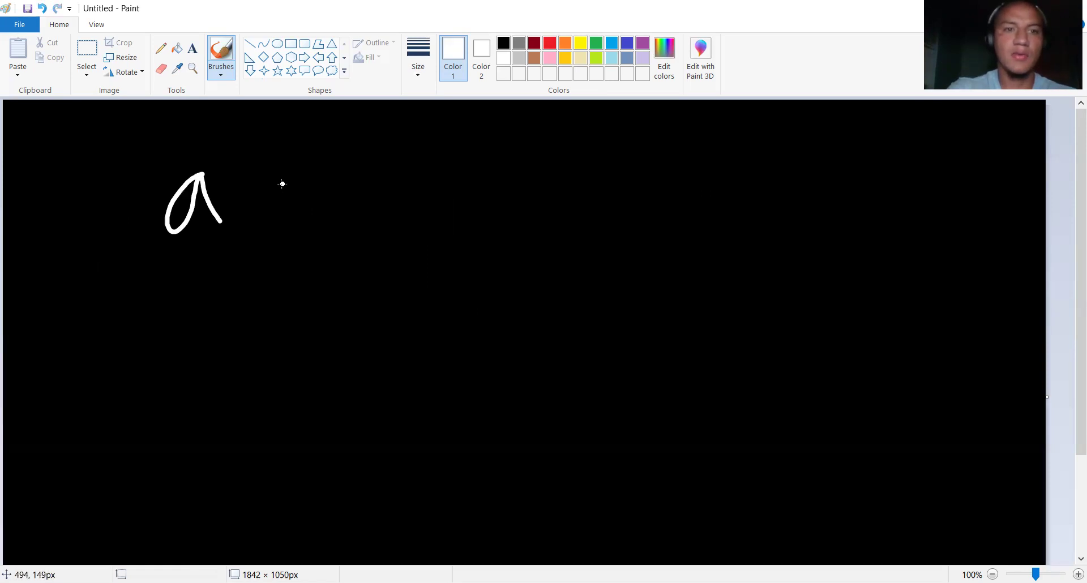
pyautogui.moveTo(271, 190); pyautogui.dragTo(324, 185)
pyautogui.moveTo(289, 163); pyautogui.dragTo(295, 226)
pyautogui.moveTo(353, 157)
pyautogui.mouseDown()
pyautogui.moveTo(391, 216)
pyautogui.moveTo(370, 215)
pyautogui.mouseUp()
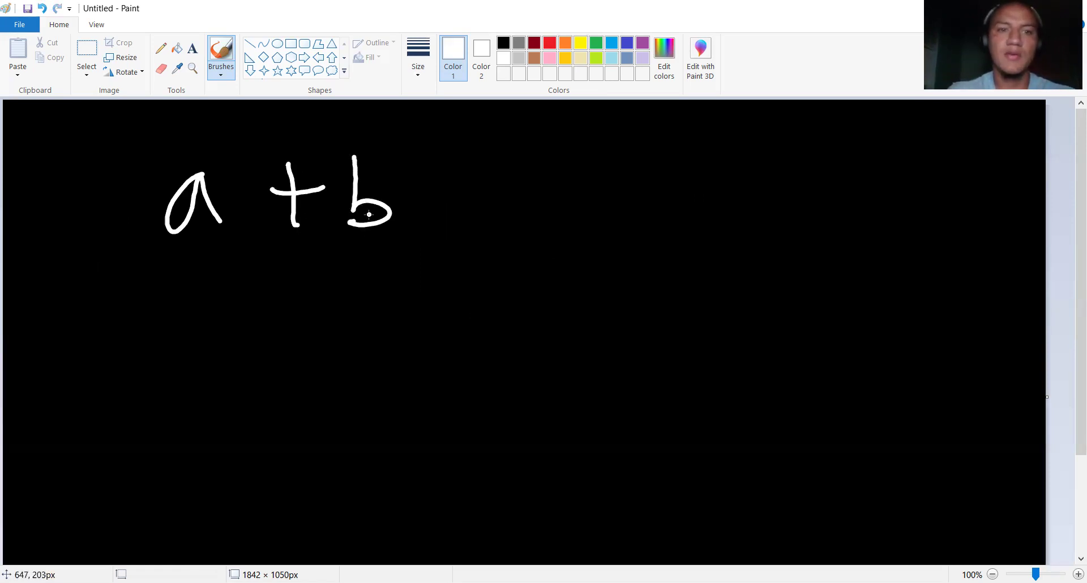
pyautogui.moveTo(449, 177)
pyautogui.mouseDown()
pyautogui.moveTo(502, 176)
pyautogui.moveTo(517, 200)
pyautogui.mouseUp()
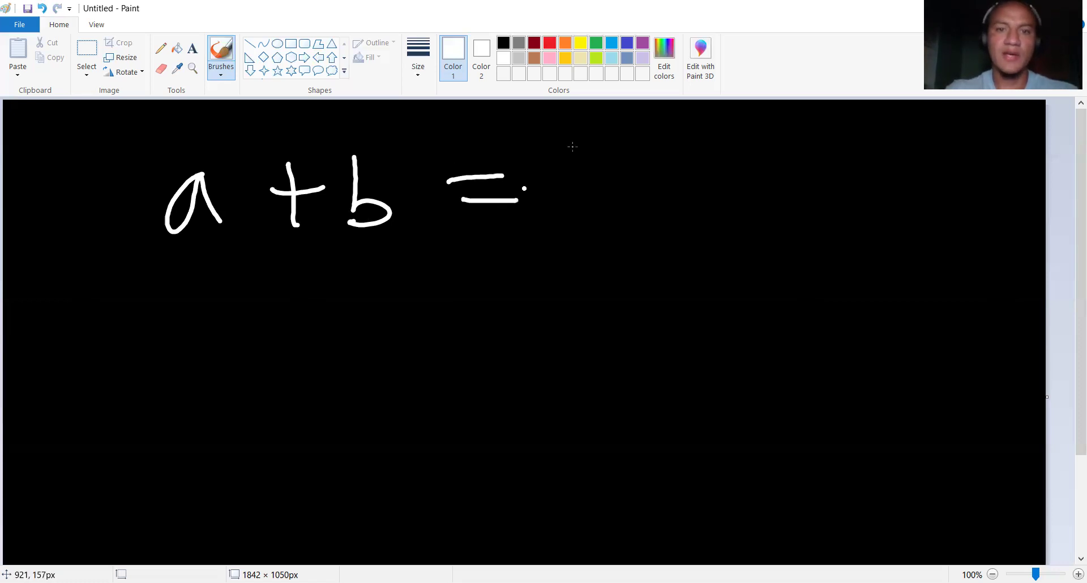
pyautogui.moveTo(582, 146); pyautogui.dragTo(567, 215)
pyautogui.moveTo(651, 187); pyautogui.dragTo(685, 187)
pyautogui.moveTo(674, 159); pyautogui.dragTo(661, 227)
pyautogui.moveTo(731, 166)
pyautogui.mouseDown()
pyautogui.moveTo(719, 183)
pyautogui.moveTo(755, 226)
pyautogui.moveTo(726, 162)
pyautogui.moveTo(744, 166)
pyautogui.mouseUp()
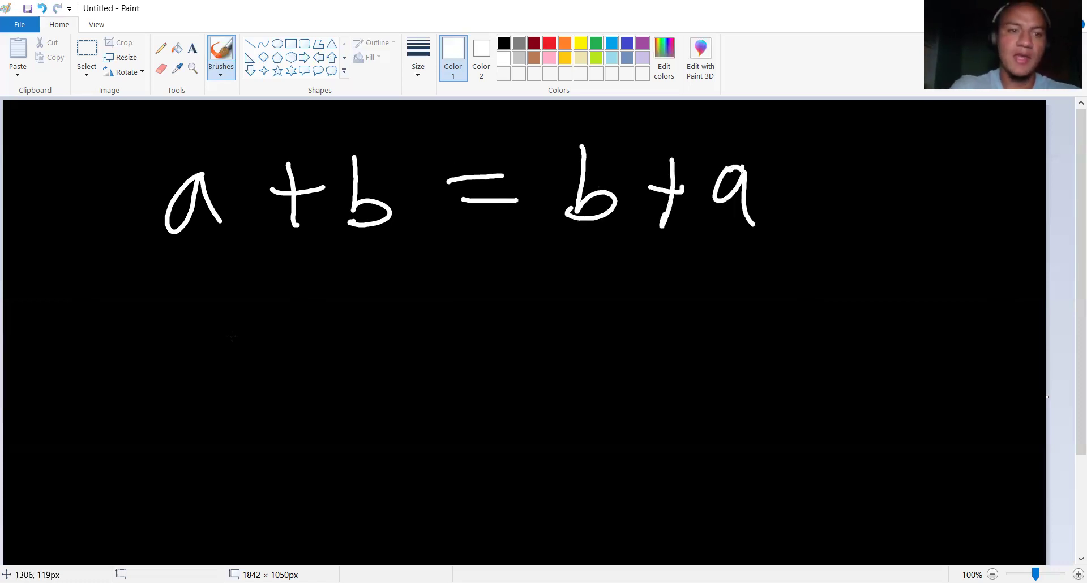
# Write a second line a → b = b → a beneath it
pyautogui.moveTo(237, 340)
pyautogui.mouseDown()
pyautogui.moveTo(214, 391)
pyautogui.moveTo(260, 414)
pyautogui.mouseUp()
pyautogui.moveTo(301, 366)
pyautogui.mouseDown()
pyautogui.moveTo(346, 339)
pyautogui.moveTo(333, 415)
pyautogui.mouseUp()
pyautogui.moveTo(392, 328); pyautogui.dragTo(385, 405)
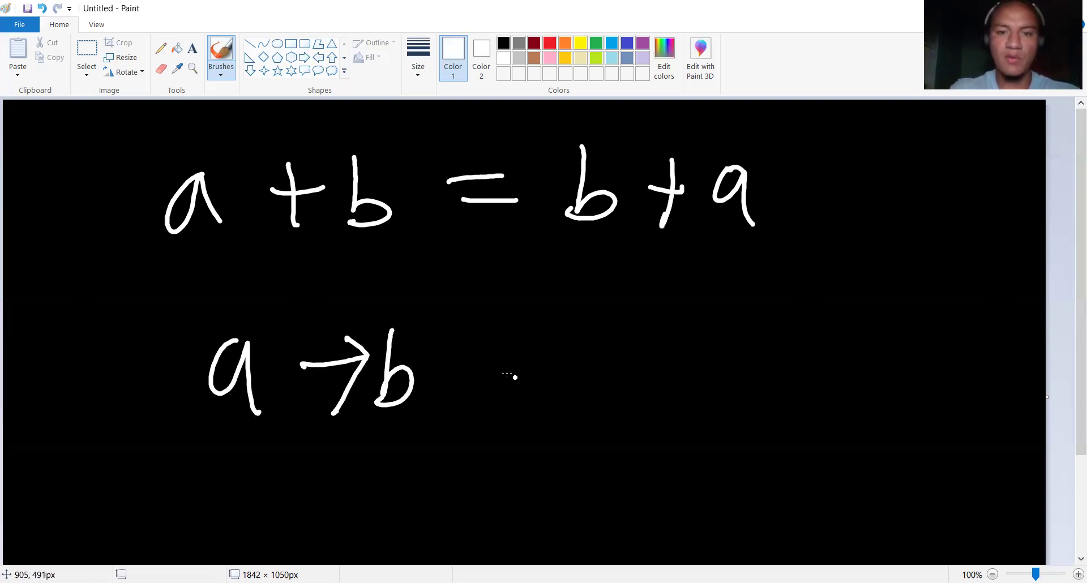
pyautogui.moveTo(476, 361); pyautogui.dragTo(519, 357)
pyautogui.moveTo(476, 388); pyautogui.dragTo(530, 385)
pyautogui.moveTo(577, 318); pyautogui.dragTo(570, 390)
pyautogui.moveTo(646, 352); pyautogui.dragTo(698, 351)
pyautogui.moveTo(674, 333)
pyautogui.mouseDown()
pyautogui.moveTo(698, 352)
pyautogui.moveTo(667, 388)
pyautogui.mouseUp()
pyautogui.moveTo(753, 334); pyautogui.dragTo(779, 398)
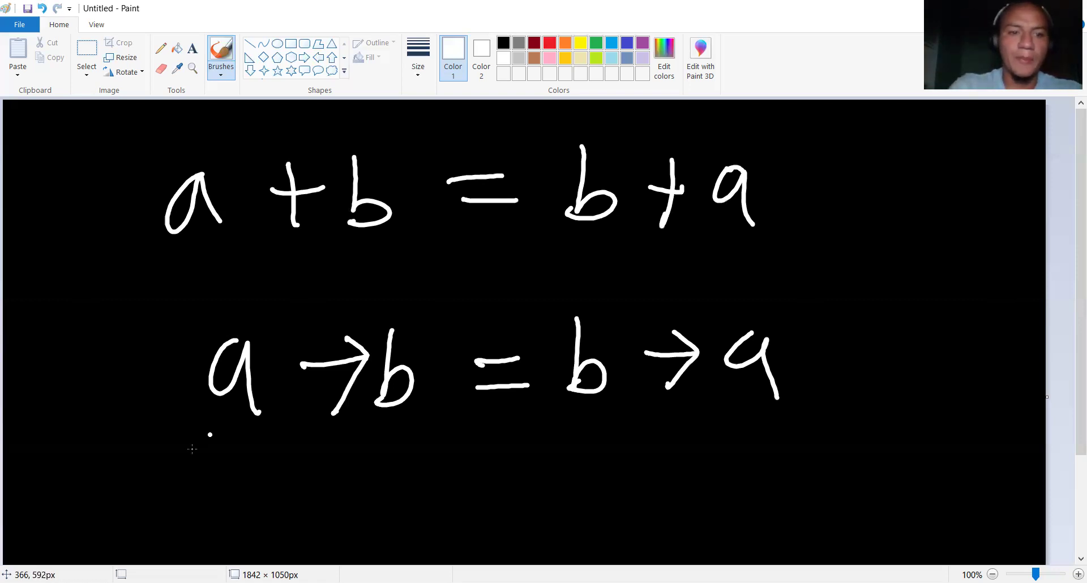
# Add tildes and a not-equal slash to the second line, then undo that whole line
pyautogui.moveTo(186, 453)
pyautogui.mouseDown()
pyautogui.moveTo(204, 437)
pyautogui.moveTo(269, 438)
pyautogui.mouseUp()
pyautogui.click(353, 437)
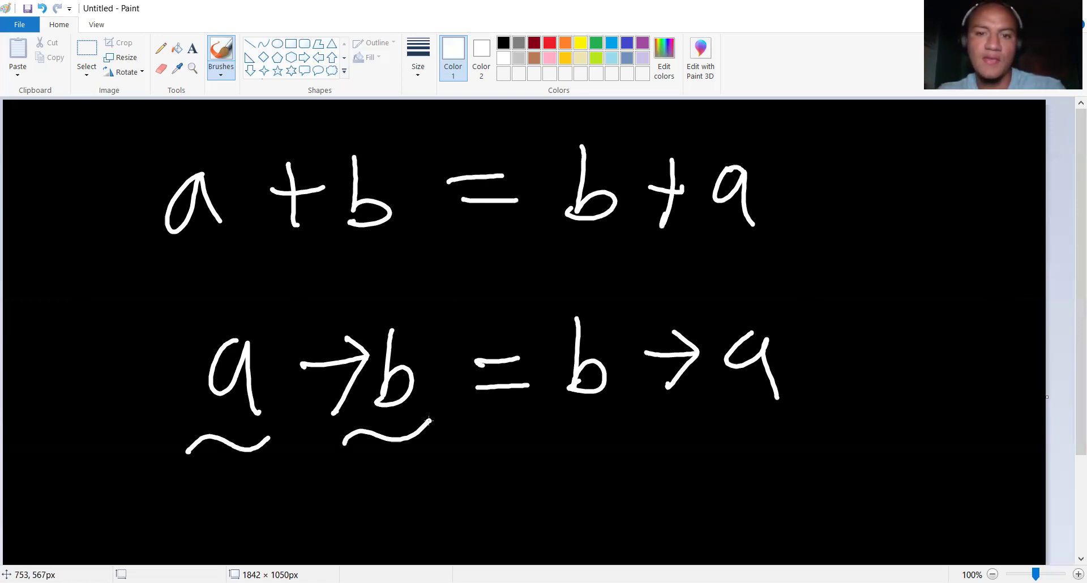
pyautogui.moveTo(542, 430); pyautogui.dragTo(631, 420)
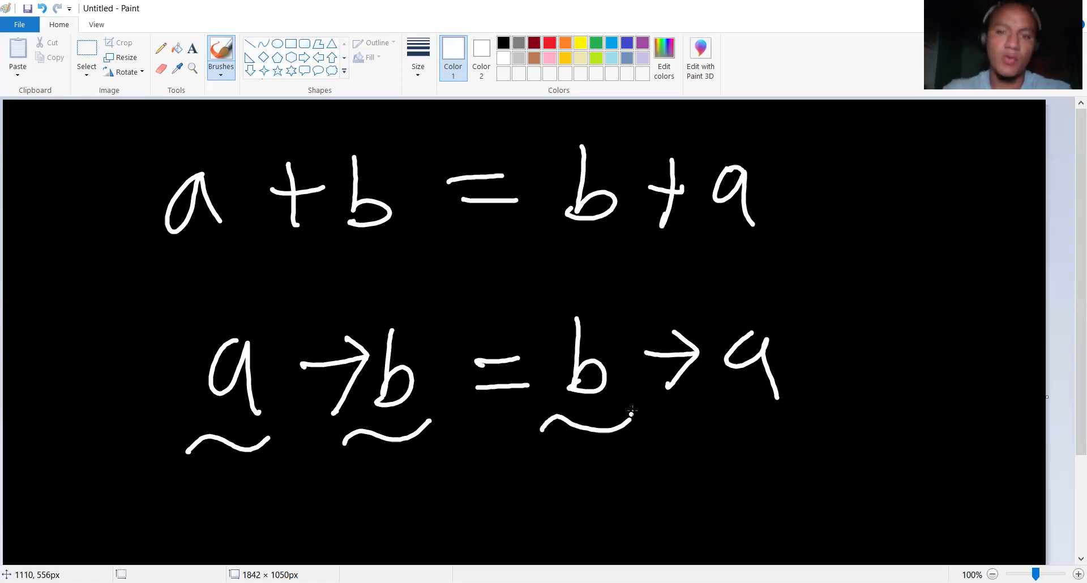
pyautogui.moveTo(720, 424); pyautogui.dragTo(816, 427)
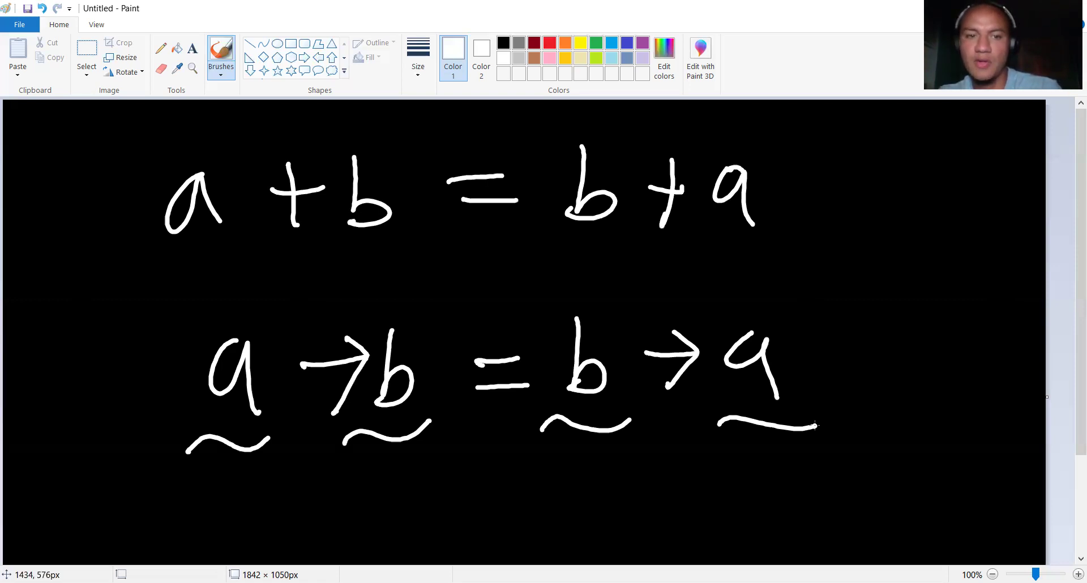
pyautogui.moveTo(518, 327); pyautogui.dragTo(491, 419)
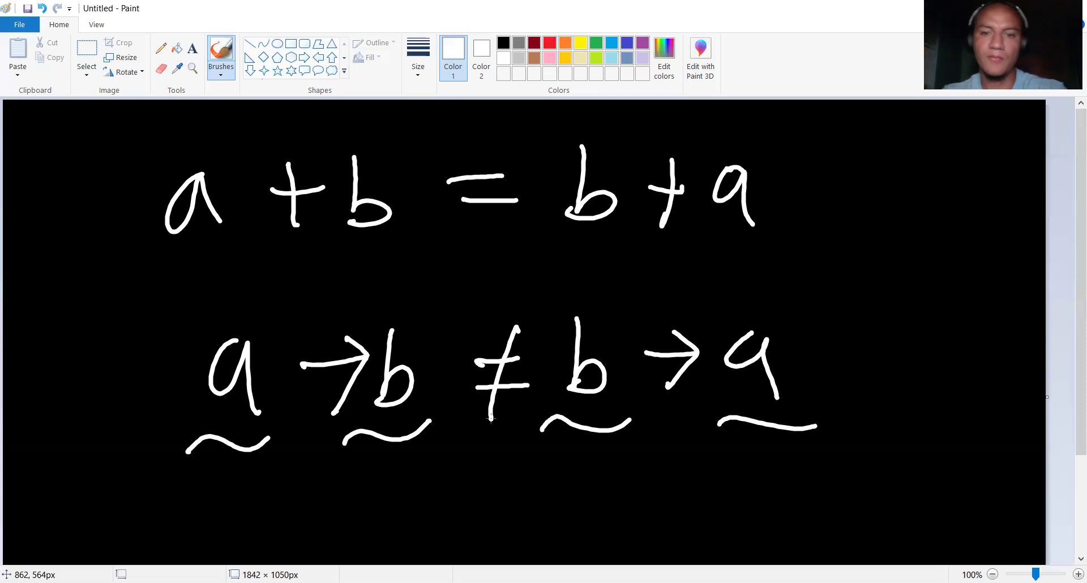
pyautogui.hotkey('ctrl', 'z')
pyautogui.hotkey('ctrl', 'z')
pyautogui.hotkey('ctrl', 'z')
pyautogui.hotkey('ctrl', 'z')
pyautogui.hotkey('ctrl', 'z')
pyautogui.hotkey('ctrl', 'z')
pyautogui.hotkey('ctrl', 'z')
pyautogui.hotkey('ctrl', 'z')
pyautogui.hotkey('ctrl', 'z')
pyautogui.hotkey('ctrl', 'z')
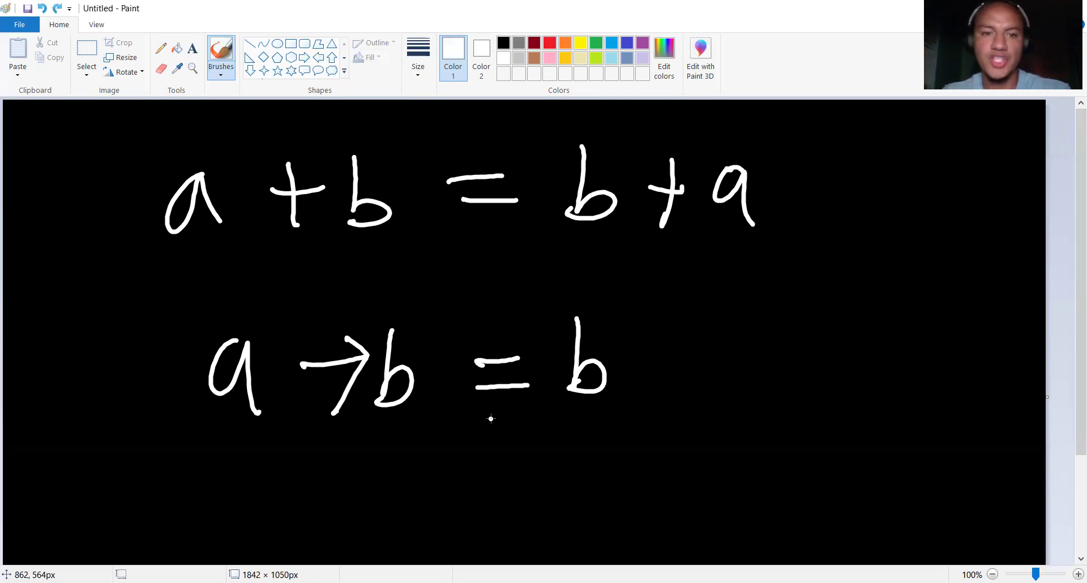
pyautogui.hotkey('ctrl', 'z')
pyautogui.hotkey('ctrl', 'z')
pyautogui.hotkey('ctrl', 'z')
pyautogui.hotkey('ctrl', 'z')
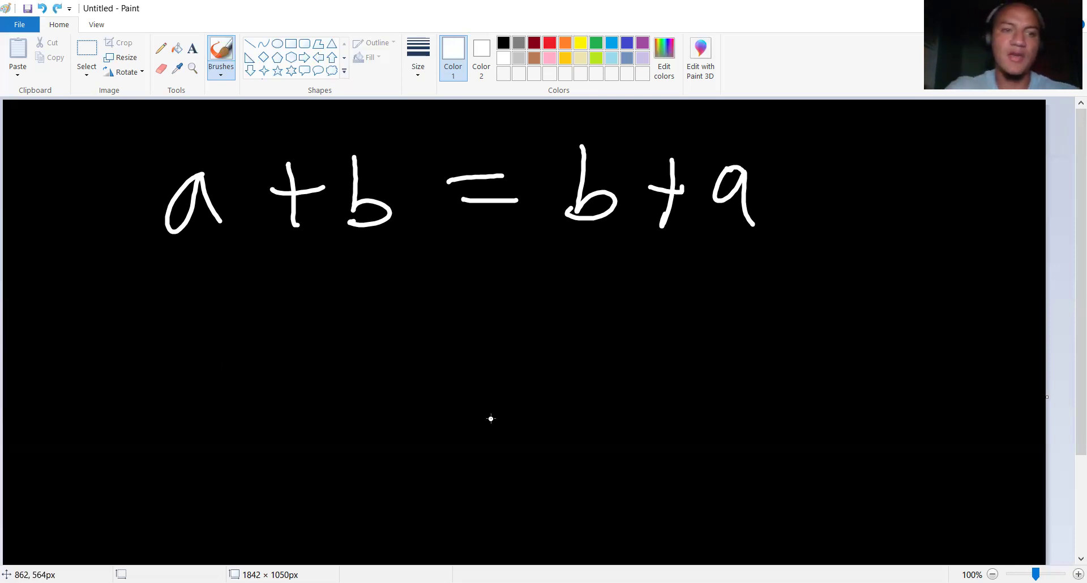
# Write 5 + 3 = 3 + 5 below the commutative law
pyautogui.moveTo(231, 306); pyautogui.dragTo(184, 389)
pyautogui.moveTo(268, 337); pyautogui.dragTo(329, 334)
pyautogui.moveTo(283, 303); pyautogui.dragTo(299, 369)
pyautogui.moveTo(339, 305)
pyautogui.mouseDown()
pyautogui.moveTo(369, 371)
pyautogui.moveTo(343, 387)
pyautogui.mouseUp()
pyautogui.moveTo(435, 322); pyautogui.dragTo(492, 325)
pyautogui.moveTo(450, 351); pyautogui.dragTo(514, 358)
pyautogui.moveTo(576, 306)
pyautogui.mouseDown()
pyautogui.moveTo(598, 333)
pyautogui.moveTo(576, 373)
pyautogui.mouseUp()
pyautogui.moveTo(657, 326)
pyautogui.mouseDown()
pyautogui.moveTo(709, 327)
pyautogui.moveTo(681, 370)
pyautogui.mouseUp()
pyautogui.moveTo(769, 300); pyautogui.dragTo(726, 361)
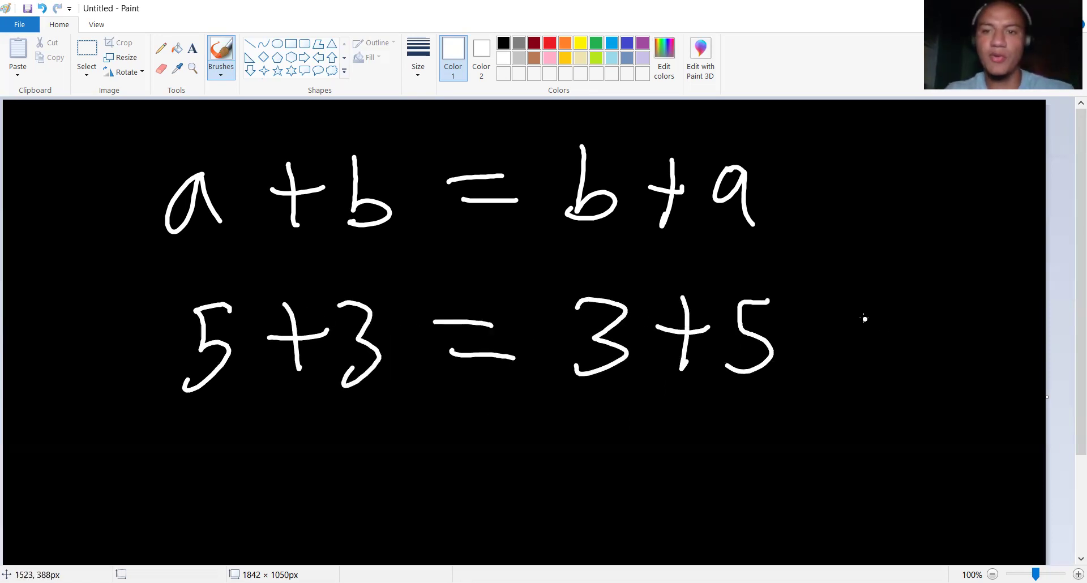
# Append = 8, then undo strokes until the canvas is blank
pyautogui.moveTo(855, 320); pyautogui.dragTo(900, 311)
pyautogui.moveTo(853, 342); pyautogui.dragTo(910, 339)
pyautogui.moveTo(1008, 278)
pyautogui.mouseDown()
pyautogui.moveTo(1000, 333)
pyautogui.moveTo(1000, 278)
pyautogui.mouseUp()
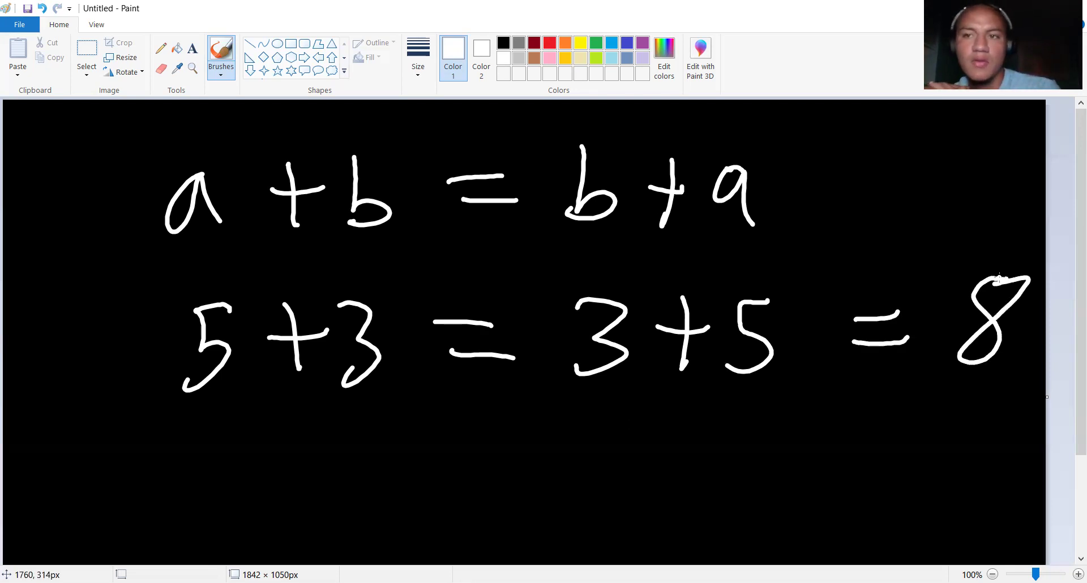
pyautogui.hotkey('ctrl', 'z')
pyautogui.hotkey('ctrl', 'z')
pyautogui.hotkey('ctrl', 'z')
pyautogui.hotkey('ctrl', 'z')
pyautogui.hotkey('ctrl', 'z')
pyautogui.hotkey('ctrl', 'z')
pyautogui.hotkey('ctrl', 'z')
pyautogui.hotkey('ctrl', 'z')
pyautogui.hotkey('ctrl', 'z')
pyautogui.hotkey('ctrl', 'z')
pyautogui.hotkey('ctrl', 'z')
pyautogui.hotkey('ctrl', 'z')
pyautogui.hotkey('ctrl', 'z')
pyautogui.hotkey('ctrl', 'z')
pyautogui.hotkey('ctrl', 'z')
pyautogui.hotkey('ctrl', 'z')
pyautogui.hotkey('ctrl', 'z')
pyautogui.hotkey('ctrl', 'z')
pyautogui.hotkey('ctrl', 'z')
pyautogui.hotkey('ctrl', 'z')
pyautogui.hotkey('ctrl', 'z')
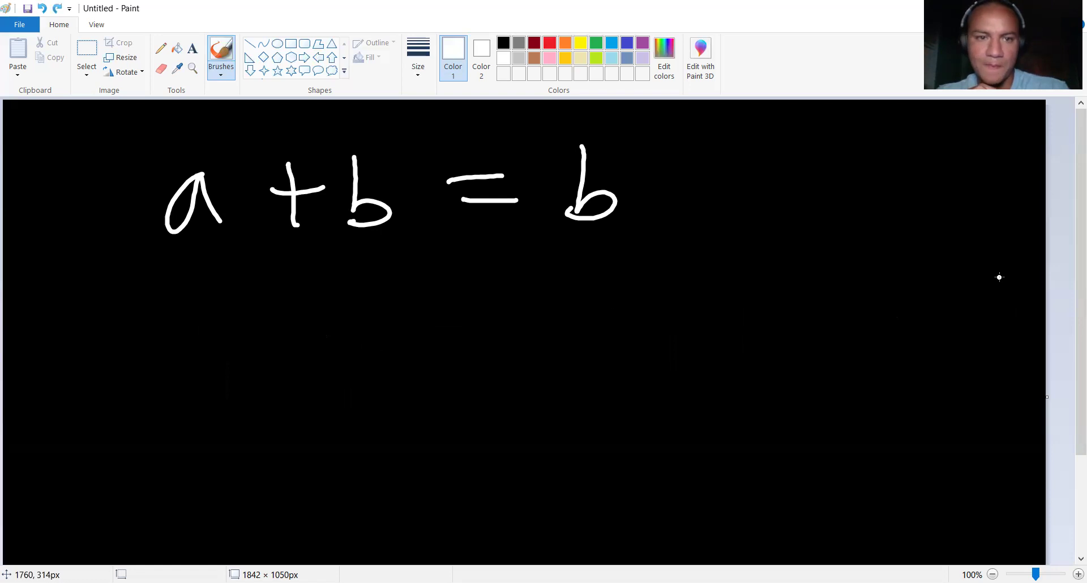
pyautogui.hotkey('ctrl', 'z')
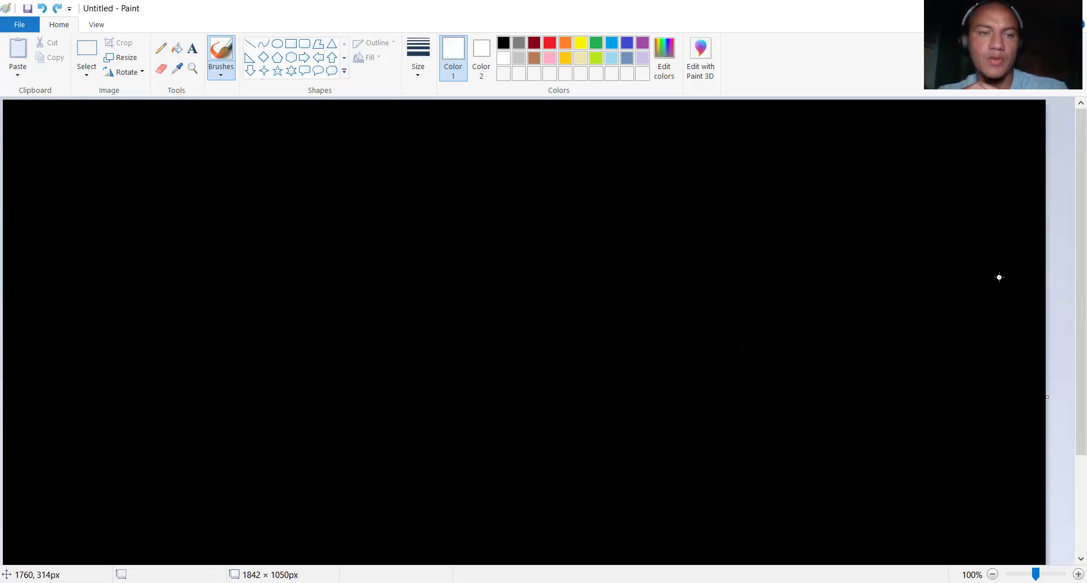
# Write 21 − 5 + y + 3 at the top of the canvas
pyautogui.moveTo(92, 168)
pyautogui.mouseDown()
pyautogui.moveTo(102, 213)
pyautogui.moveTo(140, 215)
pyautogui.mouseUp()
pyautogui.moveTo(177, 151); pyautogui.dragTo(175, 222)
pyautogui.moveTo(210, 190); pyautogui.dragTo(251, 185)
pyautogui.moveTo(316, 161); pyautogui.dragTo(282, 217)
pyautogui.moveTo(357, 190)
pyautogui.mouseDown()
pyautogui.moveTo(399, 186)
pyautogui.moveTo(372, 228)
pyautogui.mouseUp()
pyautogui.moveTo(424, 168); pyautogui.dragTo(481, 204)
pyautogui.moveTo(520, 168)
pyautogui.mouseDown()
pyautogui.moveTo(564, 167)
pyautogui.moveTo(544, 155)
pyautogui.moveTo(542, 215)
pyautogui.mouseUp()
pyautogui.moveTo(591, 150)
pyautogui.mouseDown()
pyautogui.moveTo(603, 188)
pyautogui.moveTo(584, 210)
pyautogui.mouseUp()
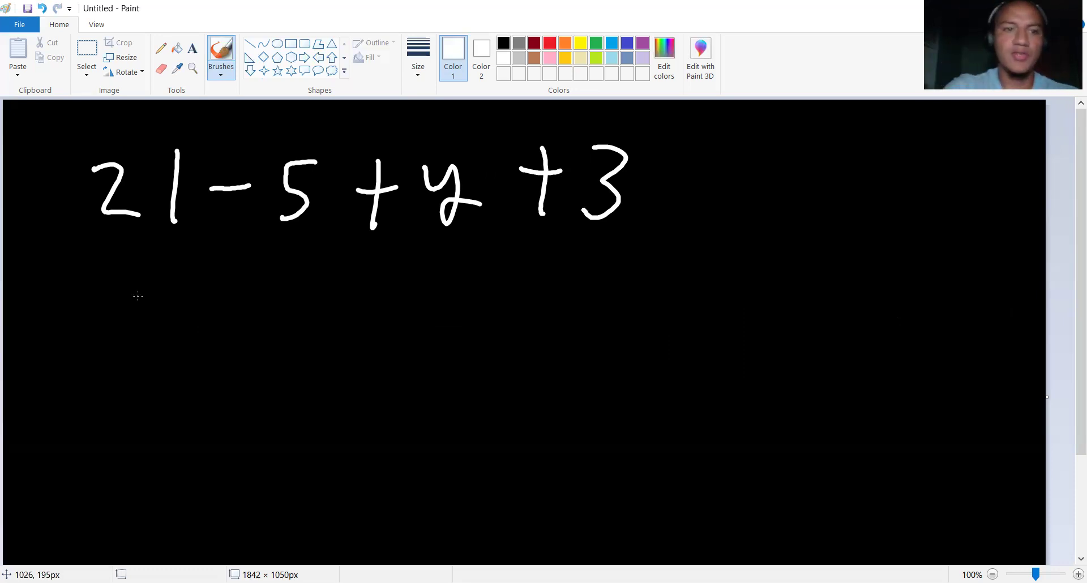
# Write 16 + y + 3 on the line below
pyautogui.moveTo(152, 288); pyautogui.dragTo(158, 369)
pyautogui.moveTo(197, 289)
pyautogui.mouseDown()
pyautogui.moveTo(186, 331)
pyautogui.moveTo(276, 307)
pyautogui.mouseUp()
pyautogui.moveTo(264, 283); pyautogui.dragTo(256, 352)
pyautogui.moveTo(311, 292)
pyautogui.mouseDown()
pyautogui.moveTo(341, 352)
pyautogui.moveTo(374, 326)
pyautogui.mouseUp()
pyautogui.moveTo(385, 310)
pyautogui.mouseDown()
pyautogui.moveTo(432, 307)
pyautogui.moveTo(413, 340)
pyautogui.mouseUp()
pyautogui.moveTo(439, 286)
pyautogui.mouseDown()
pyautogui.moveTo(480, 319)
pyautogui.moveTo(450, 336)
pyautogui.mouseUp()
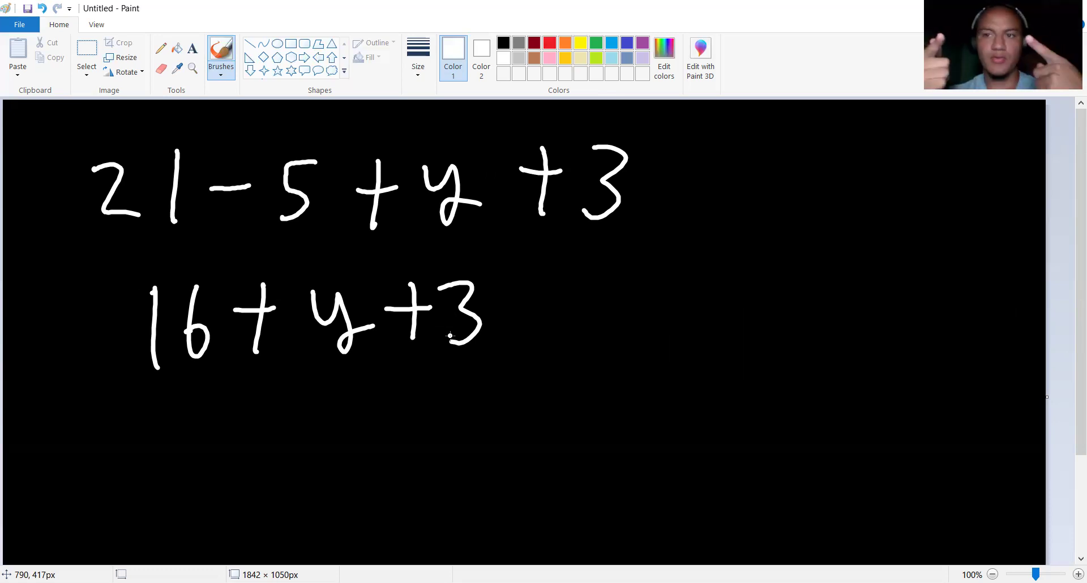
# Write 16 + 3 + y on a third line and begin a curved symbol after it
pyautogui.moveTo(226, 406); pyautogui.dragTo(229, 483)
pyautogui.moveTo(269, 410)
pyautogui.mouseDown()
pyautogui.moveTo(262, 471)
pyautogui.moveTo(258, 453)
pyautogui.mouseUp()
pyautogui.moveTo(308, 440)
pyautogui.mouseDown()
pyautogui.moveTo(344, 441)
pyautogui.moveTo(330, 472)
pyautogui.mouseUp()
pyautogui.moveTo(360, 418)
pyautogui.mouseDown()
pyautogui.moveTo(384, 447)
pyautogui.moveTo(364, 476)
pyautogui.mouseUp()
pyautogui.moveTo(402, 447); pyautogui.dragTo(435, 440)
pyautogui.moveTo(419, 407); pyautogui.dragTo(418, 470)
pyautogui.moveTo(452, 415); pyautogui.dragTo(510, 442)
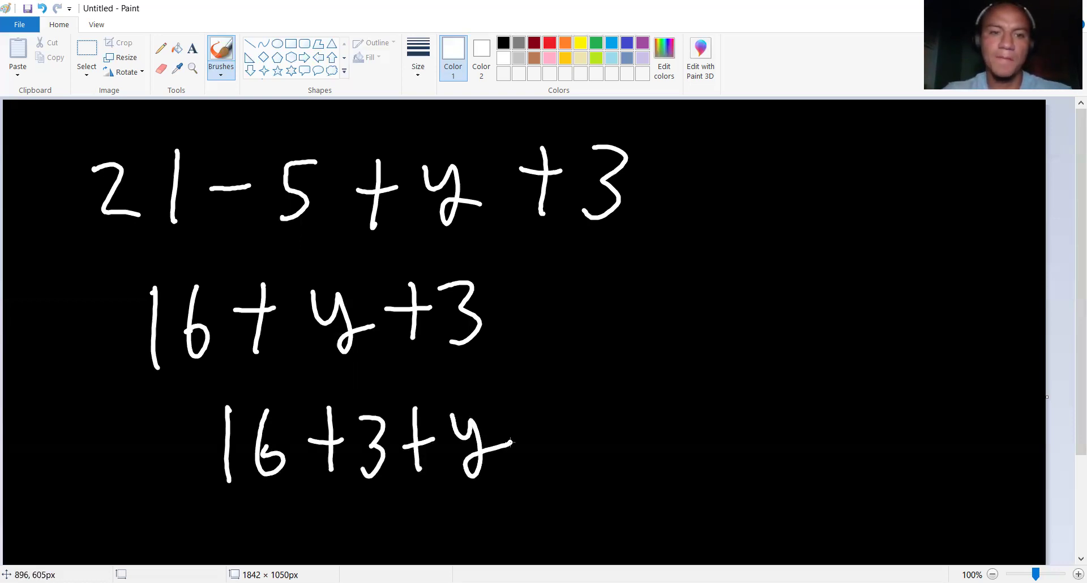
pyautogui.moveTo(689, 392); pyautogui.dragTo(714, 448)
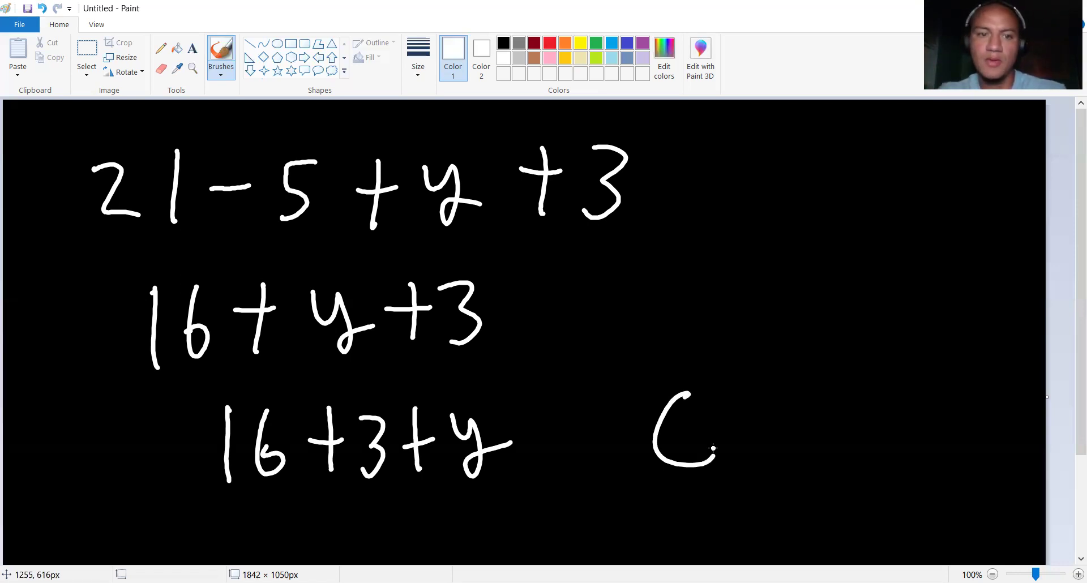
# Undo the latest strokes and put brackets around y+3 in the working
pyautogui.hotkey('ctrl', 'z')
pyautogui.hotkey('ctrl', 'z')
pyautogui.hotkey('ctrl', 'z')
pyautogui.hotkey('ctrl', 'z')
pyautogui.hotkey('ctrl', 'z')
pyautogui.hotkey('ctrl', 'z')
pyautogui.hotkey('ctrl', 'z')
pyautogui.hotkey('ctrl', 'z')
pyautogui.hotkey('ctrl', 'z')
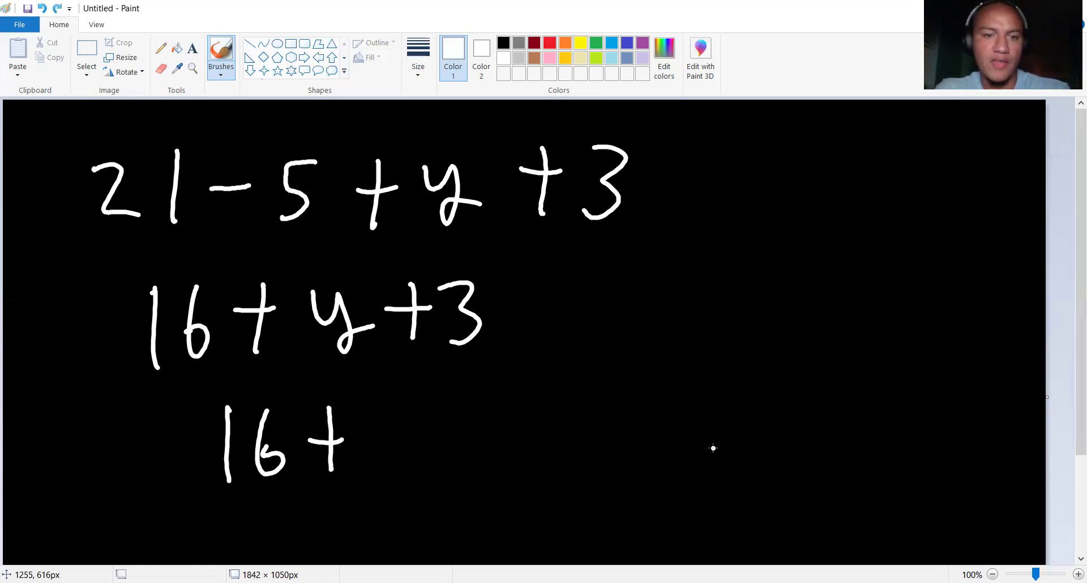
pyautogui.moveTo(486, 254); pyautogui.dragTo(490, 372)
pyautogui.moveTo(304, 268); pyautogui.dragTo(330, 401)
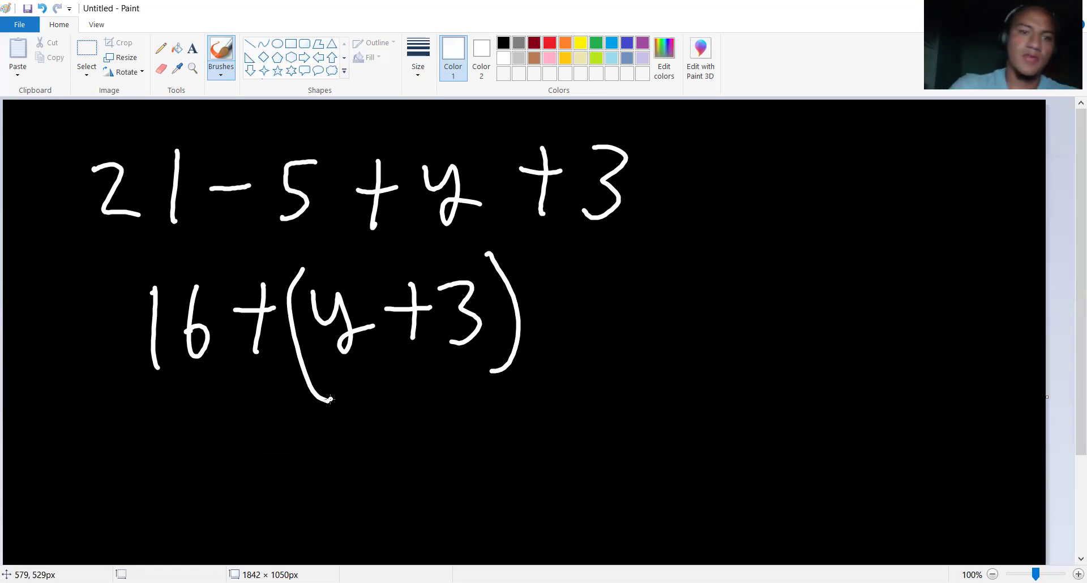
# Write 16+(3+y on the line below in white
pyautogui.moveTo(232, 436); pyautogui.dragTo(228, 513)
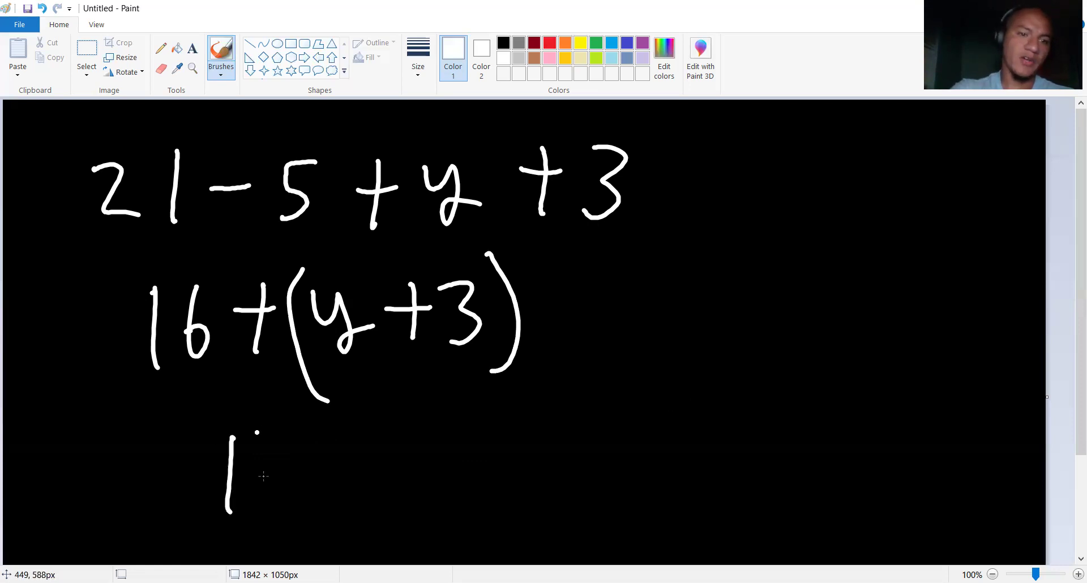
pyautogui.moveTo(274, 432)
pyautogui.mouseDown()
pyautogui.moveTo(277, 478)
pyautogui.moveTo(265, 482)
pyautogui.moveTo(360, 453)
pyautogui.mouseUp()
pyautogui.moveTo(339, 432); pyautogui.dragTo(337, 508)
pyautogui.moveTo(398, 409); pyautogui.dragTo(429, 536)
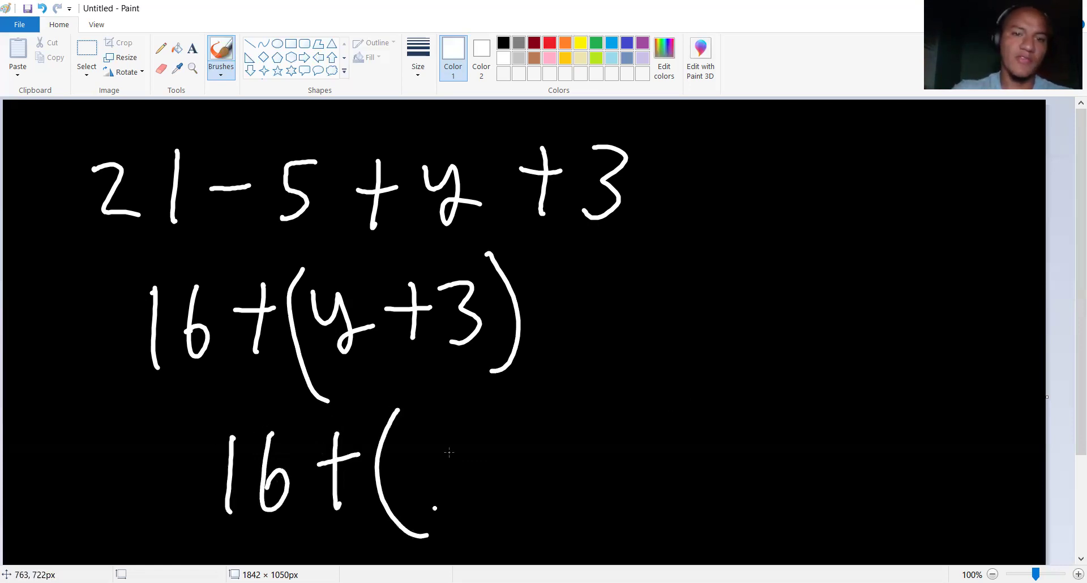
pyautogui.moveTo(425, 451)
pyautogui.mouseDown()
pyautogui.moveTo(453, 473)
pyautogui.moveTo(433, 499)
pyautogui.mouseUp()
pyautogui.moveTo(500, 463)
pyautogui.mouseDown()
pyautogui.moveTo(531, 457)
pyautogui.moveTo(512, 501)
pyautogui.mouseUp()
pyautogui.moveTo(547, 431); pyautogui.dragTo(592, 467)
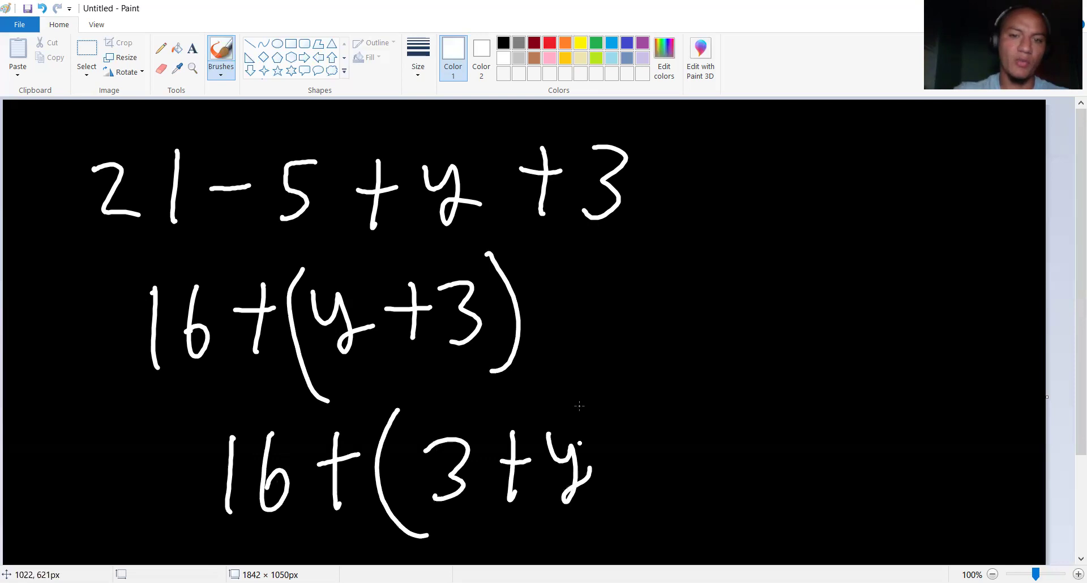
pyautogui.moveTo(587, 400); pyautogui.dragTo(600, 529)
# Write a 'Comm.' label beside the line, then undo it along with the y
pyautogui.click(708, 406)
pyautogui.moveTo(730, 413)
pyautogui.mouseDown()
pyautogui.moveTo(740, 486)
pyautogui.moveTo(785, 464)
pyautogui.moveTo(848, 461)
pyautogui.moveTo(894, 486)
pyautogui.mouseUp()
pyautogui.click(803, 478)
pyautogui.click(910, 478)
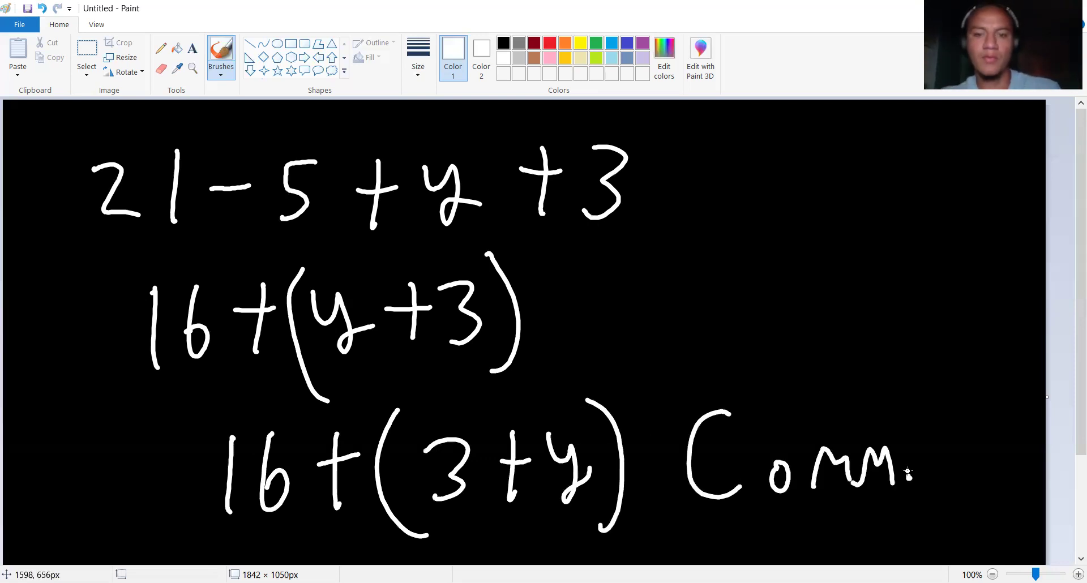
pyautogui.hotkey('ctrl', 'z')
pyautogui.hotkey('ctrl', 'z')
pyautogui.hotkey('ctrl', 'z')
pyautogui.hotkey('ctrl', 'z')
pyautogui.hotkey('ctrl', 'z')
pyautogui.hotkey('ctrl', 'z')
pyautogui.hotkey('ctrl', 'z')
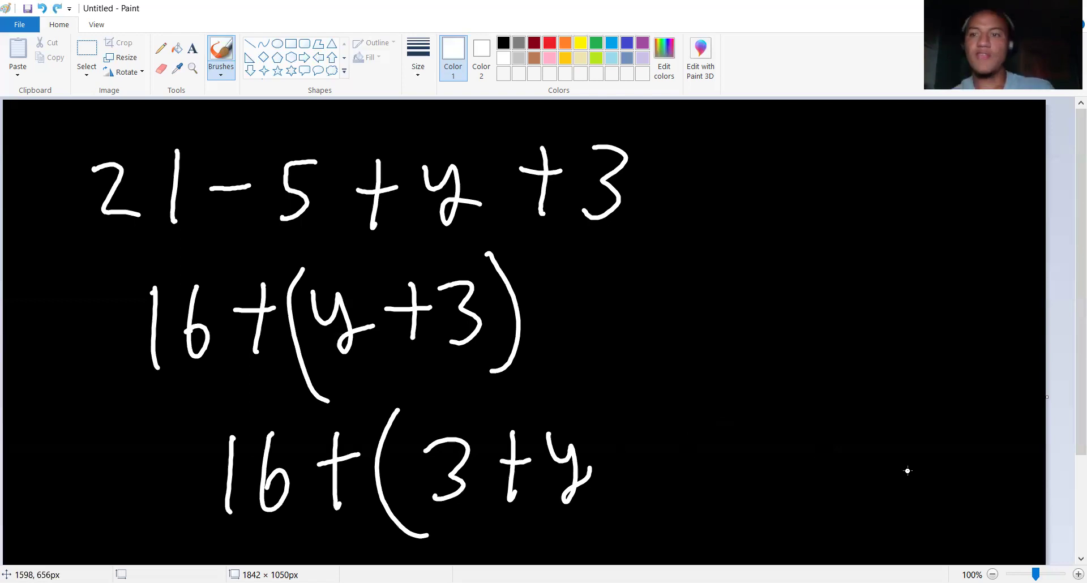
pyautogui.hotkey('ctrl', 'z')
# Rewrite the y to complete 16+(3+y) and draw an arrow pointing up-right
pyautogui.moveTo(565, 431); pyautogui.dragTo(590, 509)
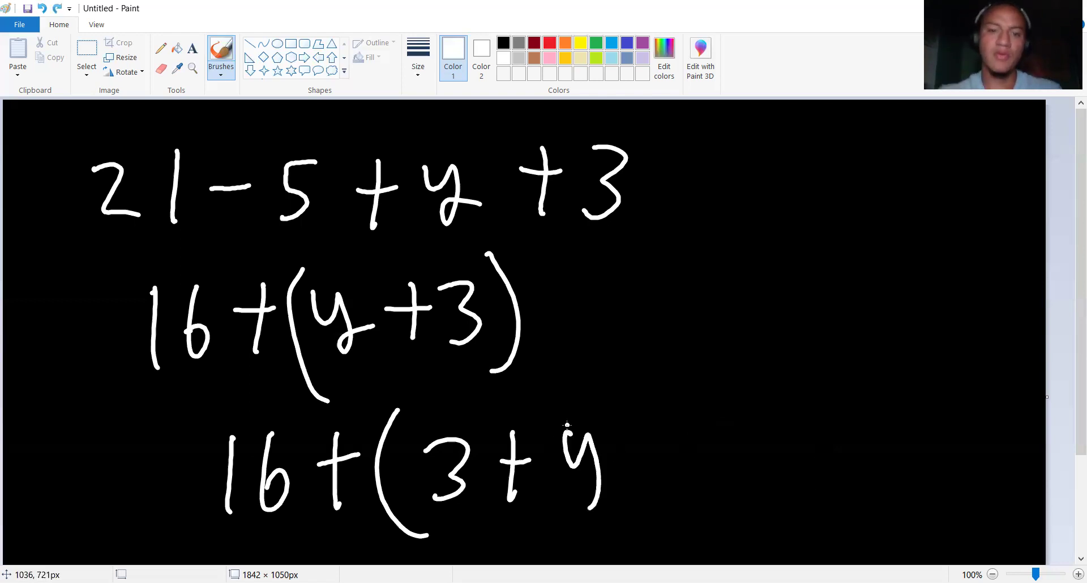
pyautogui.moveTo(622, 397); pyautogui.dragTo(619, 558)
pyautogui.moveTo(680, 403); pyautogui.dragTo(694, 342)
pyautogui.moveTo(735, 332); pyautogui.dragTo(735, 384)
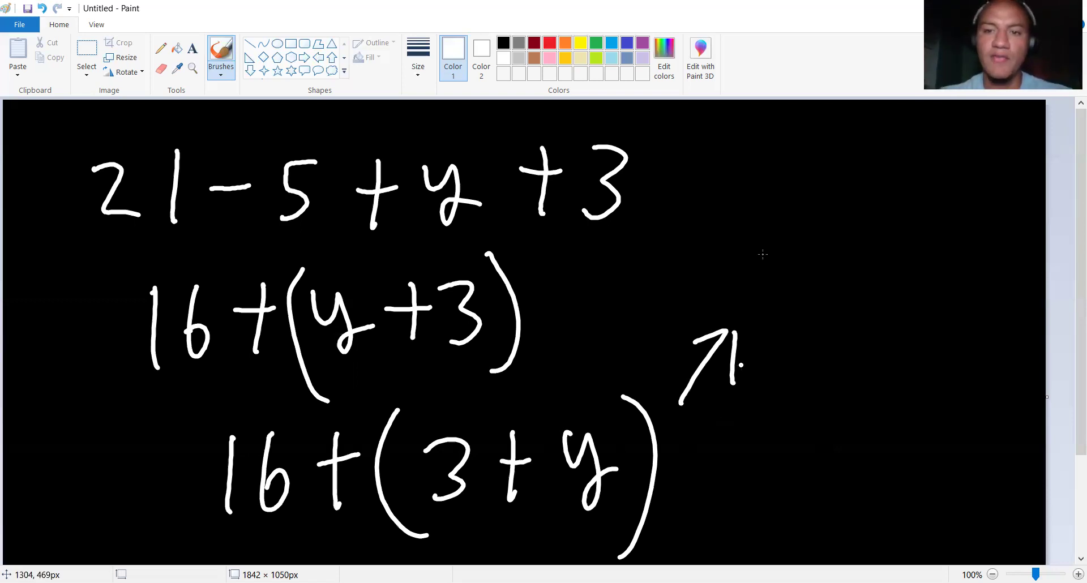
# Write (16+3)+y above the arrow
pyautogui.moveTo(768, 237); pyautogui.dragTo(760, 300)
pyautogui.moveTo(802, 245); pyautogui.dragTo(789, 283)
pyautogui.moveTo(834, 242); pyautogui.dragTo(831, 303)
pyautogui.moveTo(816, 274)
pyautogui.mouseDown()
pyautogui.moveTo(847, 271)
pyautogui.moveTo(864, 292)
pyautogui.mouseUp()
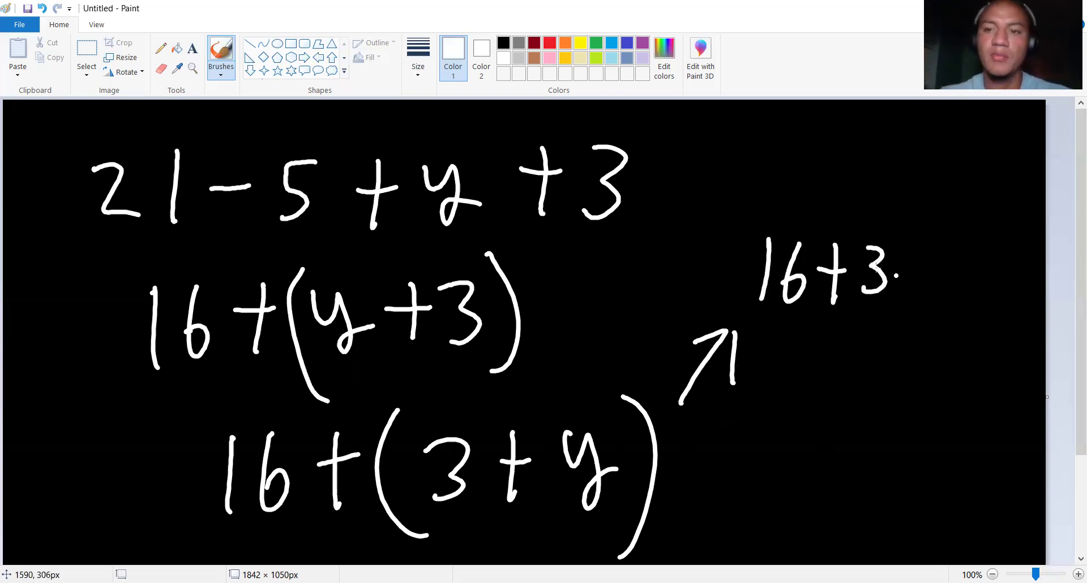
pyautogui.moveTo(929, 243); pyautogui.dragTo(929, 295)
pyautogui.moveTo(913, 273); pyautogui.dragTo(984, 262)
pyautogui.moveTo(987, 242)
pyautogui.mouseDown()
pyautogui.moveTo(974, 290)
pyautogui.moveTo(1004, 274)
pyautogui.mouseUp()
pyautogui.moveTo(891, 207); pyautogui.dragTo(882, 336)
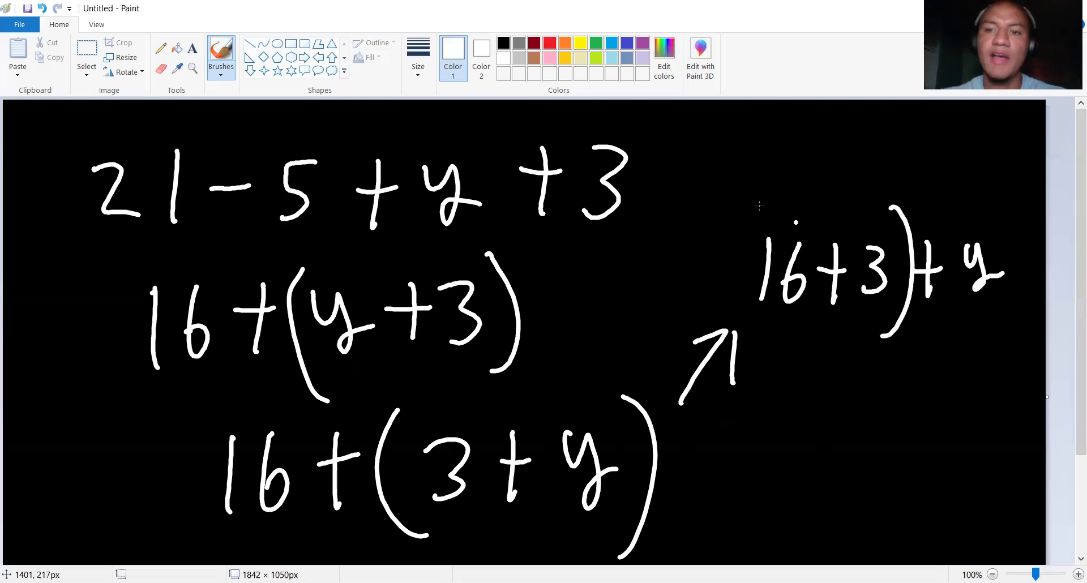
pyautogui.moveTo(754, 197); pyautogui.dragTo(756, 337)
# Write 19+y below and circle (16+3)+y in green
pyautogui.moveTo(816, 398); pyautogui.dragTo(818, 474)
pyautogui.moveTo(873, 409); pyautogui.dragTo(868, 468)
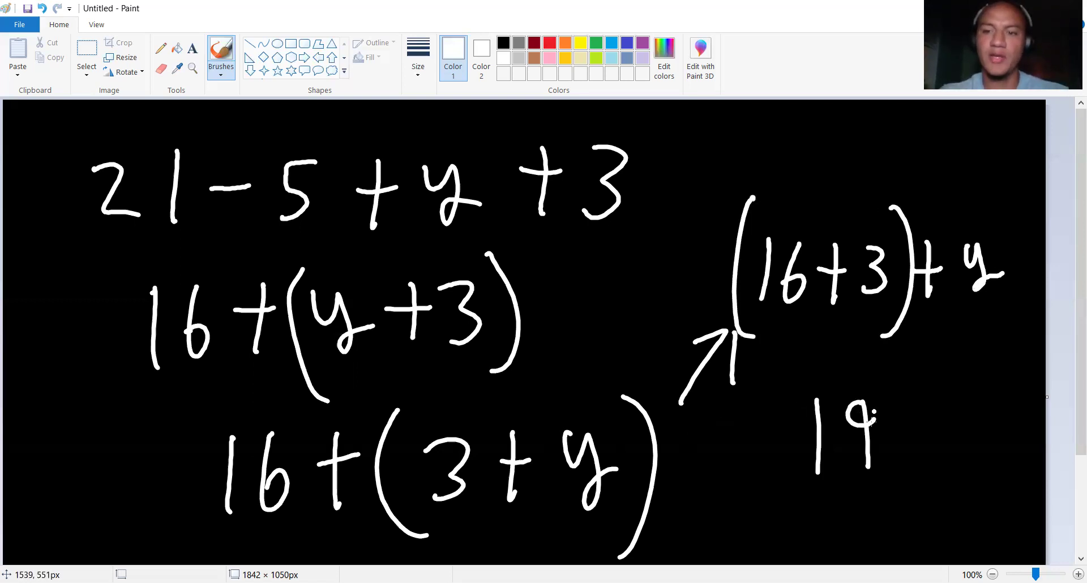
pyautogui.moveTo(902, 422)
pyautogui.mouseDown()
pyautogui.moveTo(933, 418)
pyautogui.moveTo(913, 462)
pyautogui.mouseUp()
pyautogui.moveTo(959, 401); pyautogui.dragTo(975, 426)
pyautogui.moveTo(983, 400); pyautogui.dragTo(968, 470)
pyautogui.moveTo(968, 470); pyautogui.dragTo(999, 445)
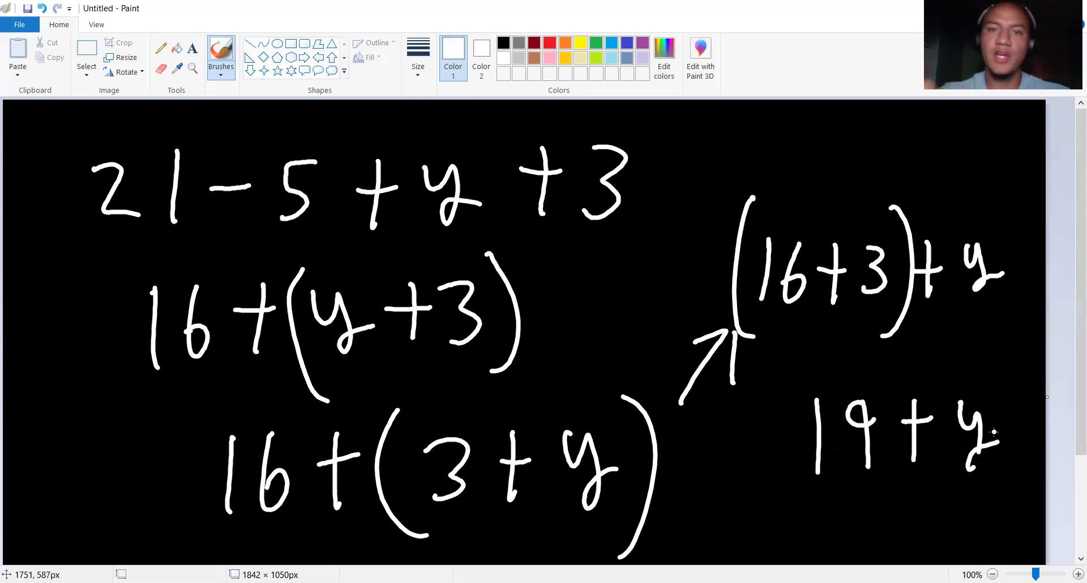
pyautogui.click(596, 41)
pyautogui.moveTo(671, 230)
pyautogui.mouseDown()
pyautogui.moveTo(903, 147)
pyautogui.moveTo(827, 156)
pyautogui.mouseUp()
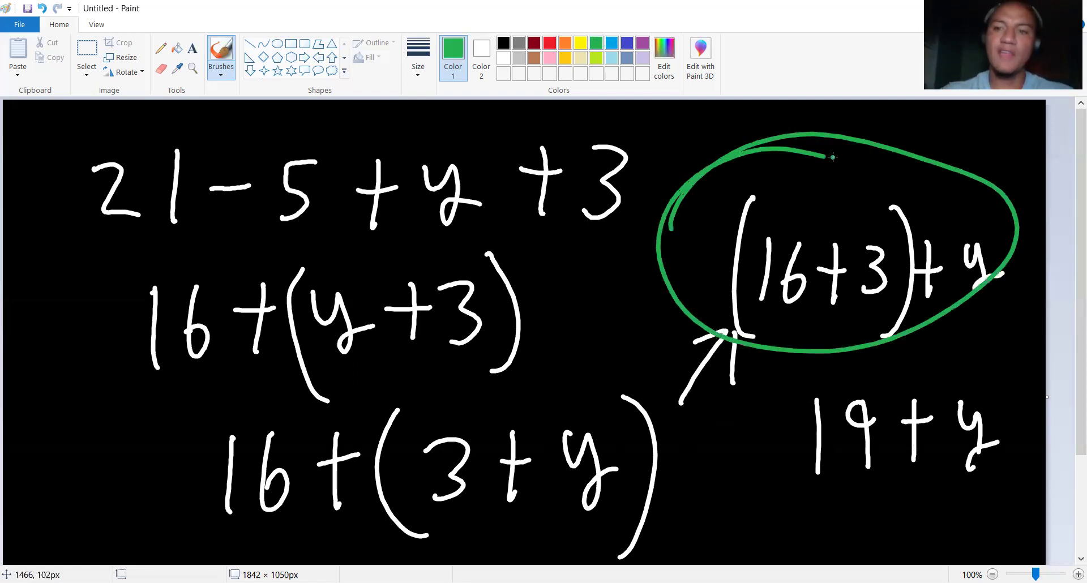
# Undo the green circle and all the working until the canvas is blank
pyautogui.hotkey('ctrl', 'z')
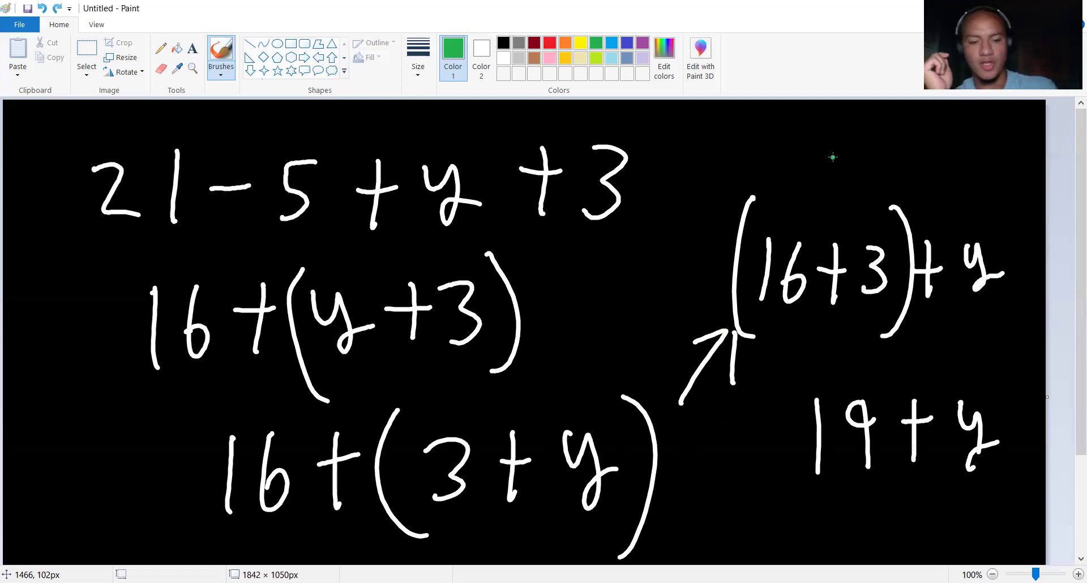
pyautogui.hotkey('ctrl', 'z')
pyautogui.hotkey('ctrl', 'z')
pyautogui.hotkey('ctrl', 'z')
pyautogui.hotkey('ctrl', 'z')
pyautogui.hotkey('ctrl', 'z')
pyautogui.hotkey('ctrl', 'z')
pyautogui.hotkey('ctrl', 'z')
pyautogui.hotkey('ctrl', 'z')
pyautogui.hotkey('ctrl', 'z')
pyautogui.hotkey('ctrl', 'z')
pyautogui.hotkey('ctrl', 'z')
pyautogui.hotkey('ctrl', 'z')
pyautogui.hotkey('ctrl', 'z')
pyautogui.hotkey('ctrl', 'z')
pyautogui.hotkey('ctrl', 'z')
pyautogui.hotkey('ctrl', 'z')
pyautogui.hotkey('ctrl', 'z')
pyautogui.hotkey('ctrl', 'z')
pyautogui.hotkey('ctrl', 'z')
pyautogui.hotkey('ctrl', 'z')
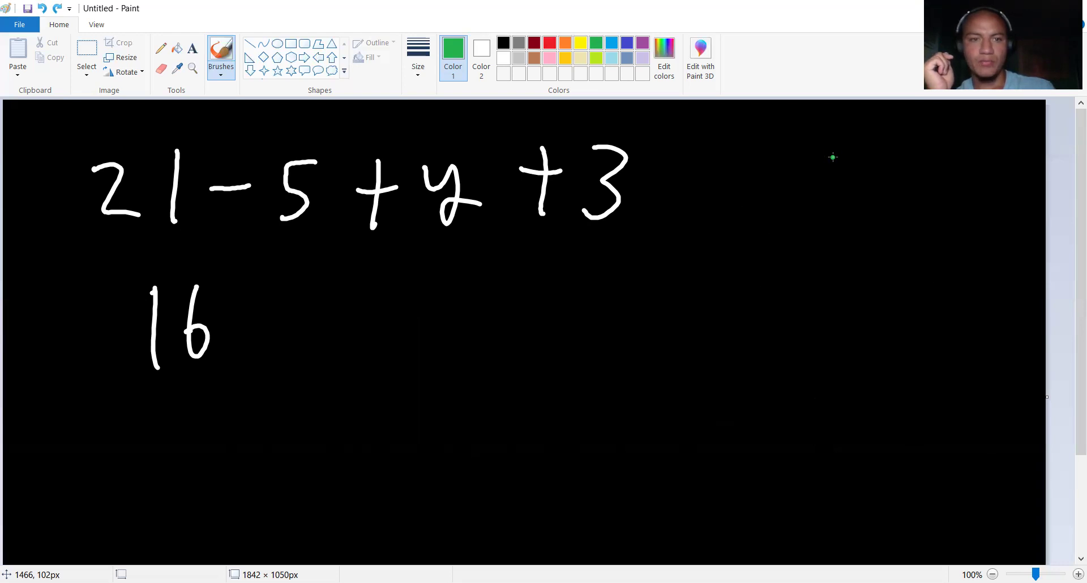
pyautogui.hotkey('ctrl', 'z')
pyautogui.hotkey('ctrl', 'z')
pyautogui.hotkey('ctrl', 'z')
pyautogui.hotkey('ctrl', 'z')
pyautogui.hotkey('ctrl', 'z')
pyautogui.hotkey('ctrl', 'z')
pyautogui.hotkey('ctrl', 'z')
pyautogui.hotkey('ctrl', 'z')
pyautogui.hotkey('ctrl', 'z')
pyautogui.hotkey('ctrl', 'z')
pyautogui.hotkey('ctrl', 'z')
pyautogui.hotkey('ctrl', 'z')
pyautogui.hotkey('ctrl', 'z')
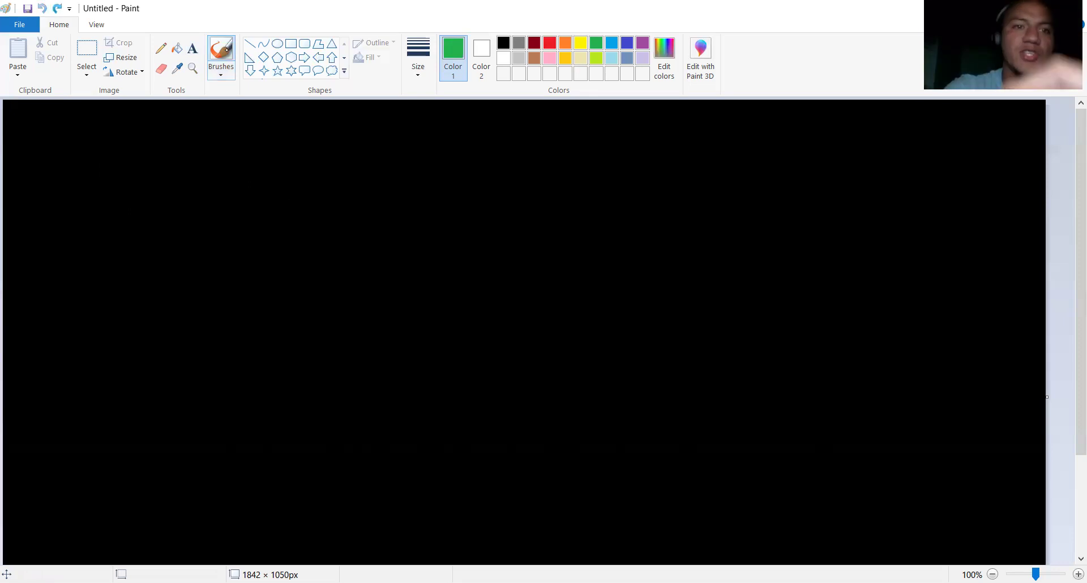
# Switch back to white and write 3+y+5 near the top left
pyautogui.click(508, 58)
pyautogui.moveTo(186, 200); pyautogui.dragTo(203, 274)
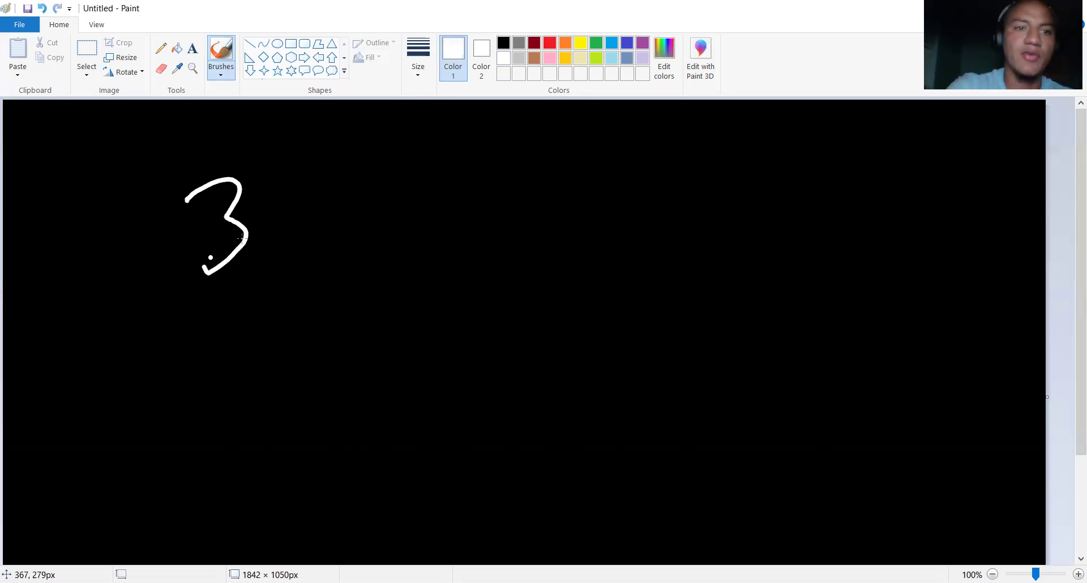
pyautogui.moveTo(265, 227); pyautogui.dragTo(315, 226)
pyautogui.moveTo(290, 191); pyautogui.dragTo(283, 268)
pyautogui.moveTo(348, 210)
pyautogui.mouseDown()
pyautogui.moveTo(359, 234)
pyautogui.moveTo(405, 252)
pyautogui.mouseUp()
pyautogui.moveTo(433, 235)
pyautogui.mouseDown()
pyautogui.moveTo(467, 224)
pyautogui.moveTo(453, 264)
pyautogui.mouseUp()
pyautogui.moveTo(524, 208)
pyautogui.mouseDown()
pyautogui.moveTo(489, 211)
pyautogui.moveTo(488, 285)
pyautogui.mouseUp()
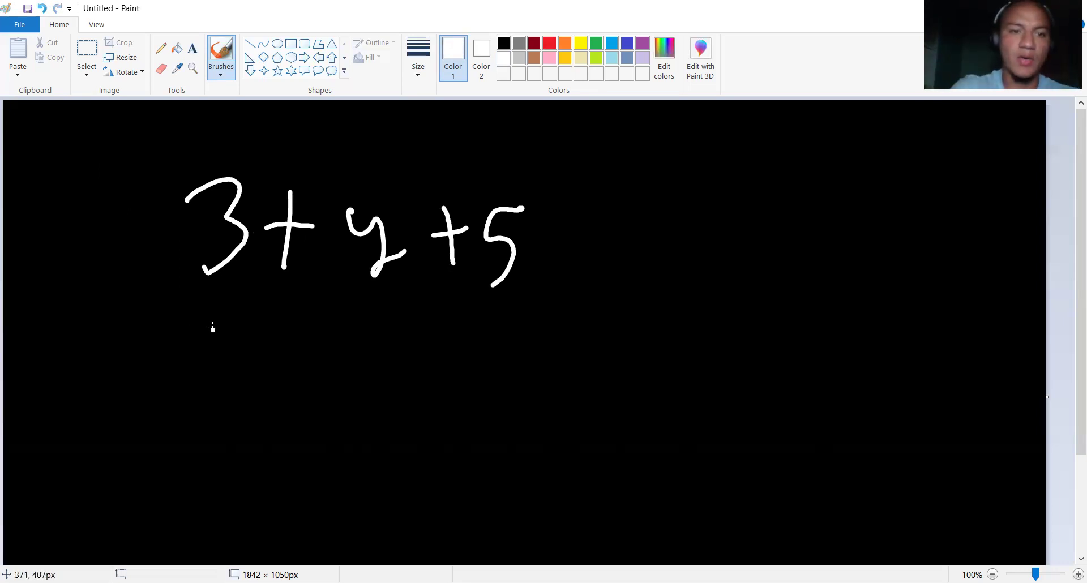
# Write (3+5)+y on the row below and label it C
pyautogui.moveTo(210, 350)
pyautogui.mouseDown()
pyautogui.moveTo(243, 361)
pyautogui.moveTo(214, 409)
pyautogui.mouseUp()
pyautogui.click(264, 369)
pyautogui.moveTo(273, 368)
pyautogui.mouseDown()
pyautogui.moveTo(293, 369)
pyautogui.moveTo(287, 411)
pyautogui.mouseUp()
pyautogui.moveTo(372, 345); pyautogui.dragTo(339, 401)
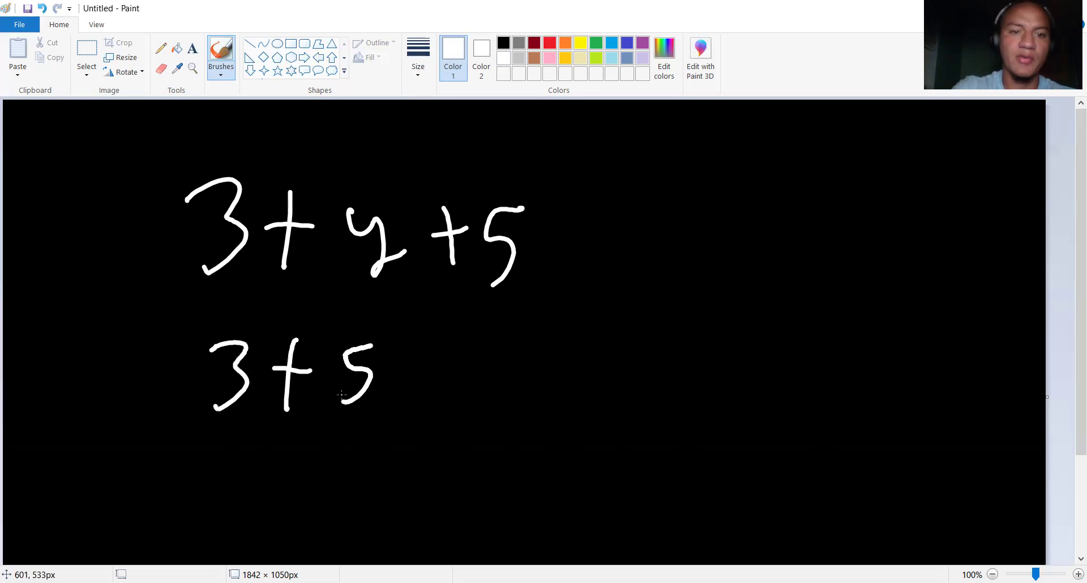
pyautogui.moveTo(391, 371); pyautogui.dragTo(422, 370)
pyautogui.moveTo(409, 346); pyautogui.dragTo(409, 407)
pyautogui.click(432, 355)
pyautogui.moveTo(441, 347)
pyautogui.mouseDown()
pyautogui.moveTo(450, 413)
pyautogui.moveTo(513, 378)
pyautogui.mouseUp()
pyautogui.moveTo(692, 335)
pyautogui.mouseDown()
pyautogui.moveTo(656, 342)
pyautogui.moveTo(715, 386)
pyautogui.mouseUp()
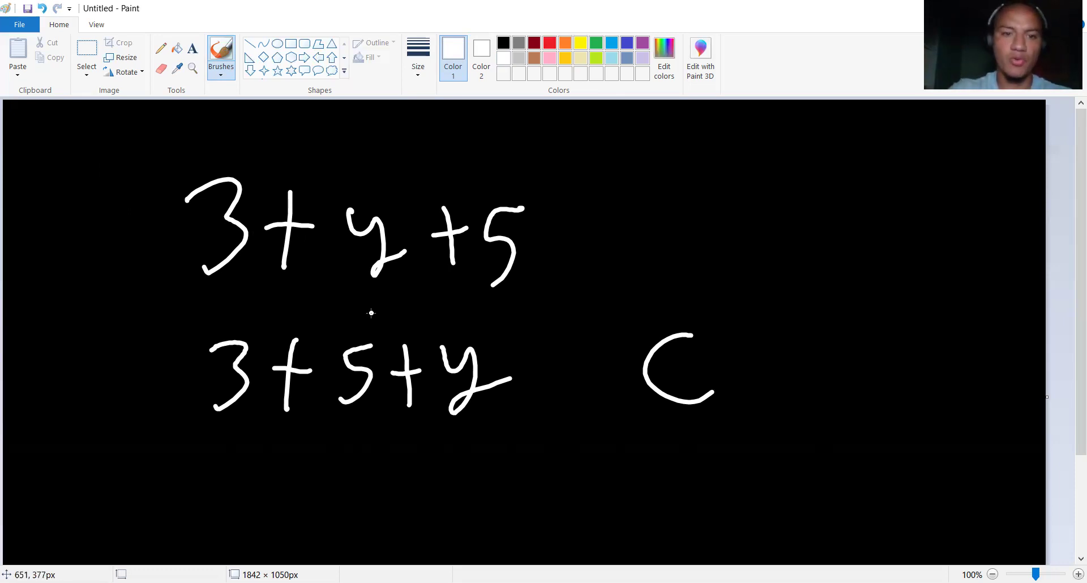
pyautogui.moveTo(362, 299)
pyautogui.mouseDown()
pyautogui.moveTo(386, 411)
pyautogui.moveTo(367, 452)
pyautogui.mouseUp()
pyautogui.moveTo(187, 304)
pyautogui.mouseDown()
pyautogui.moveTo(178, 381)
pyautogui.moveTo(230, 467)
pyautogui.moveTo(317, 512)
pyautogui.moveTo(290, 535)
pyautogui.mouseUp()
# Write 3+5+y on the bottom row and label it A
pyautogui.moveTo(342, 506)
pyautogui.mouseDown()
pyautogui.moveTo(379, 503)
pyautogui.moveTo(369, 554)
pyautogui.mouseUp()
pyautogui.moveTo(431, 483)
pyautogui.mouseDown()
pyautogui.moveTo(420, 483)
pyautogui.moveTo(391, 543)
pyautogui.mouseUp()
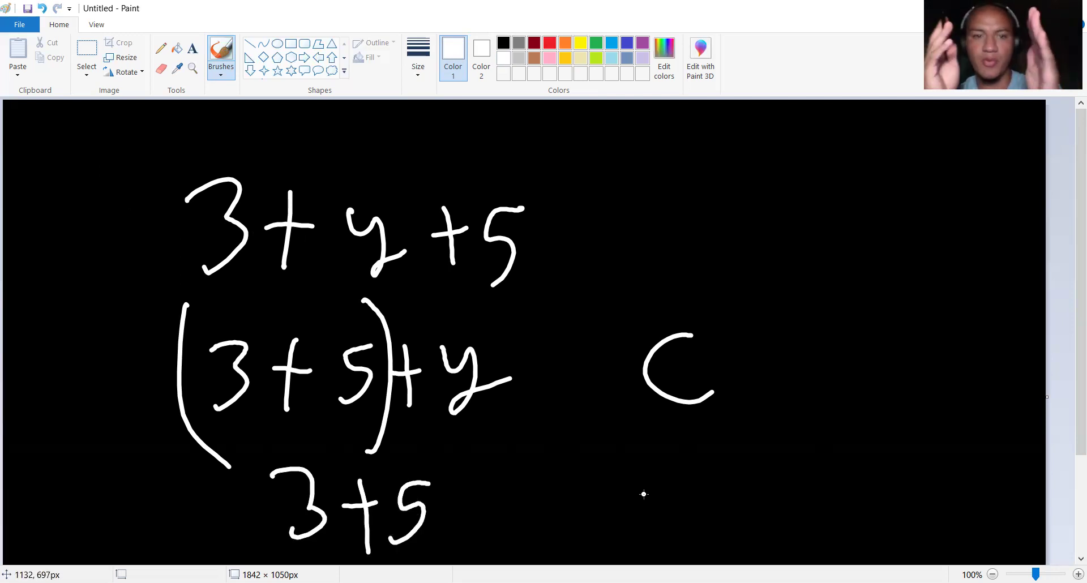
pyautogui.moveTo(642, 537); pyautogui.dragTo(677, 560)
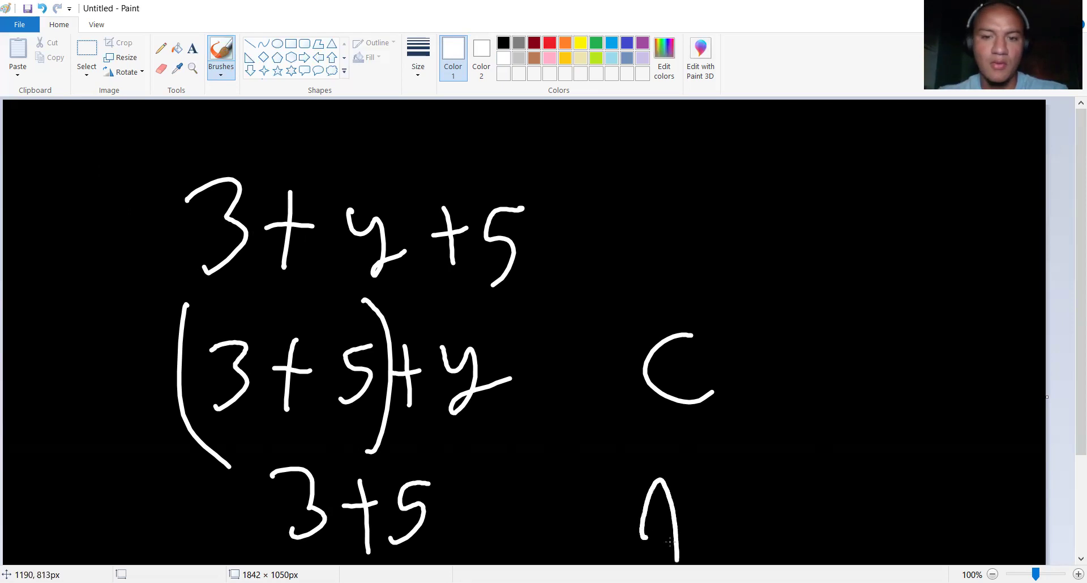
pyautogui.moveTo(652, 501); pyautogui.dragTo(697, 510)
pyautogui.moveTo(436, 512)
pyautogui.mouseDown()
pyautogui.moveTo(474, 499)
pyautogui.moveTo(463, 545)
pyautogui.mouseUp()
pyautogui.moveTo(480, 484); pyautogui.dragTo(535, 501)
# Write 8+y at the top right
pyautogui.moveTo(799, 176)
pyautogui.mouseDown()
pyautogui.moveTo(785, 202)
pyautogui.moveTo(798, 179)
pyautogui.mouseUp()
pyautogui.moveTo(832, 183)
pyautogui.mouseDown()
pyautogui.moveTo(849, 180)
pyautogui.moveTo(837, 217)
pyautogui.mouseUp()
pyautogui.moveTo(874, 168)
pyautogui.mouseDown()
pyautogui.moveTo(882, 195)
pyautogui.moveTo(925, 199)
pyautogui.mouseUp()
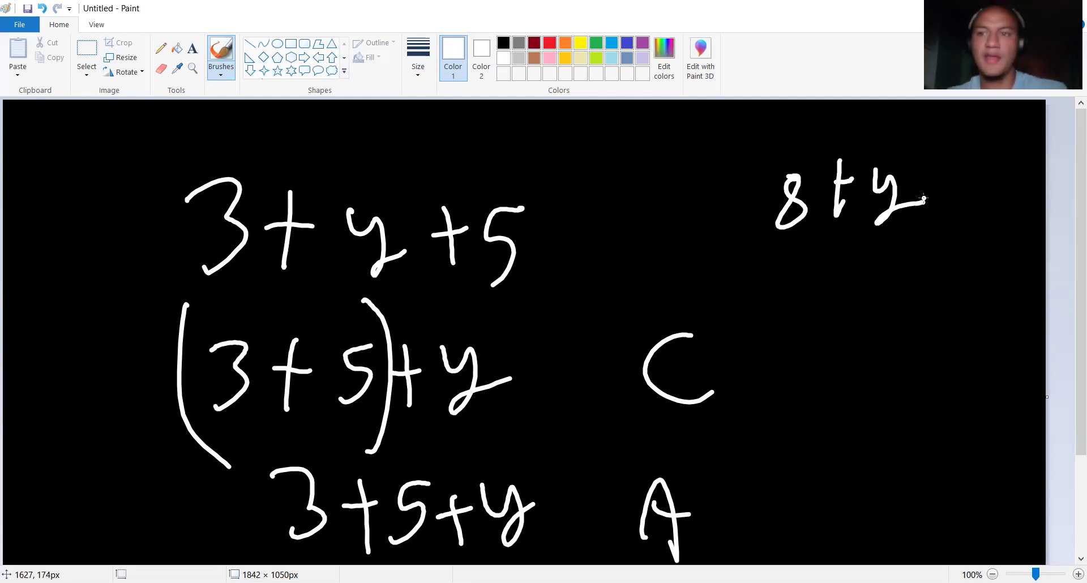